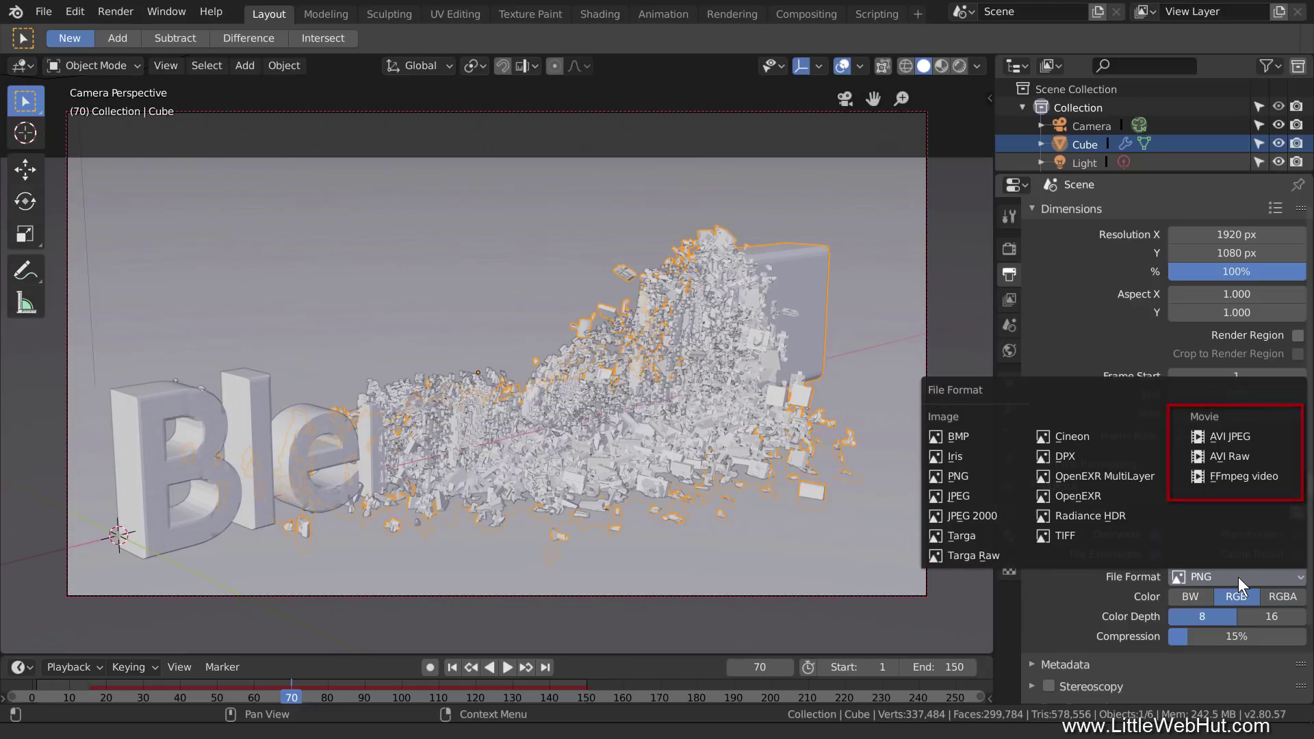
Step: Set the Cycles render samples to 50 in the scene's sampling settings
{"action": "left_click", "coordinate": [1073, 602]}
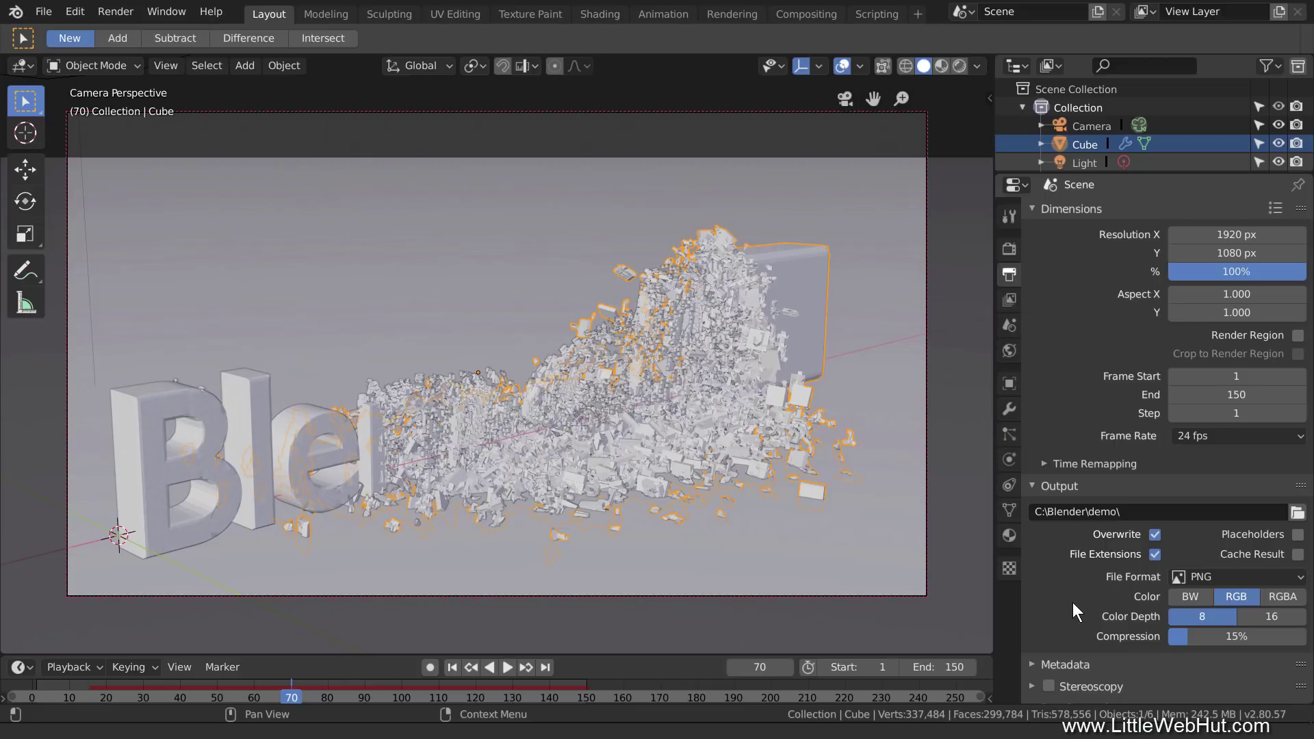
{"action": "left_click", "coordinate": [1009, 248]}
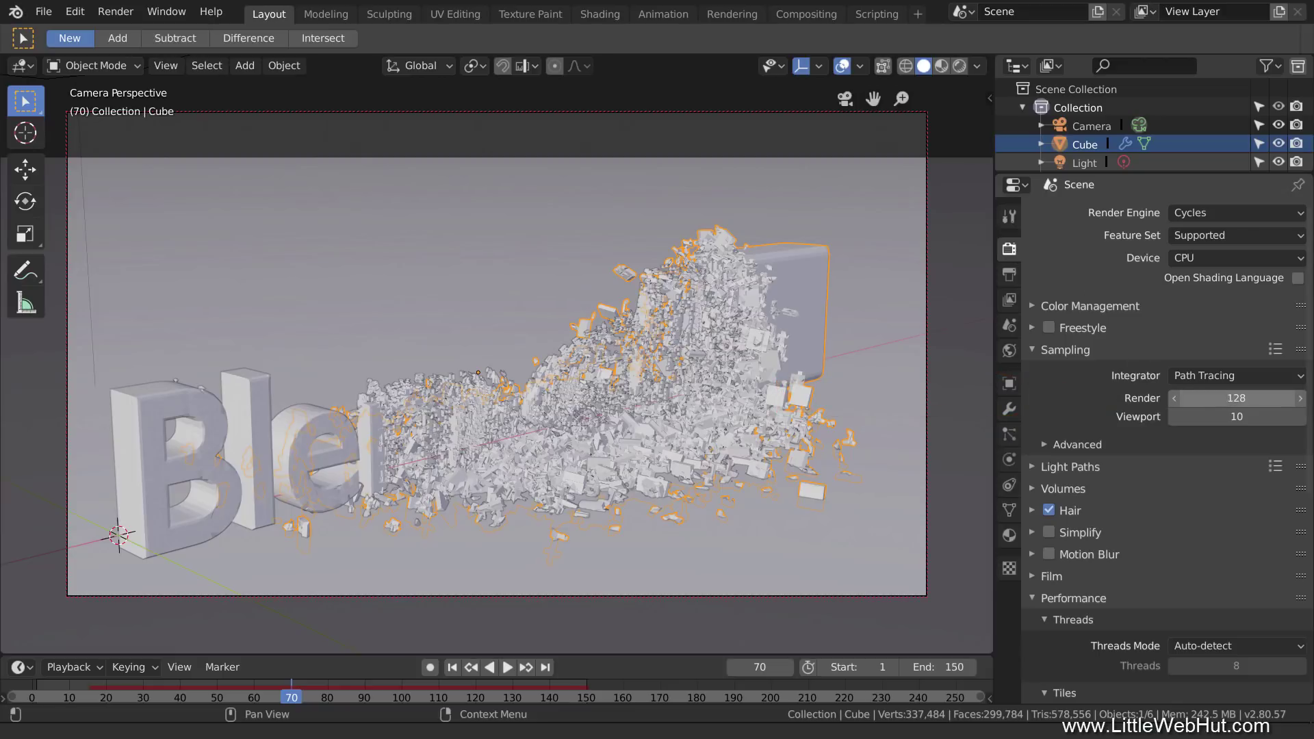
{"action": "left_click", "coordinate": [1208, 395]}
{"action": "type", "text": "50"}
{"action": "key", "text": "Return"}
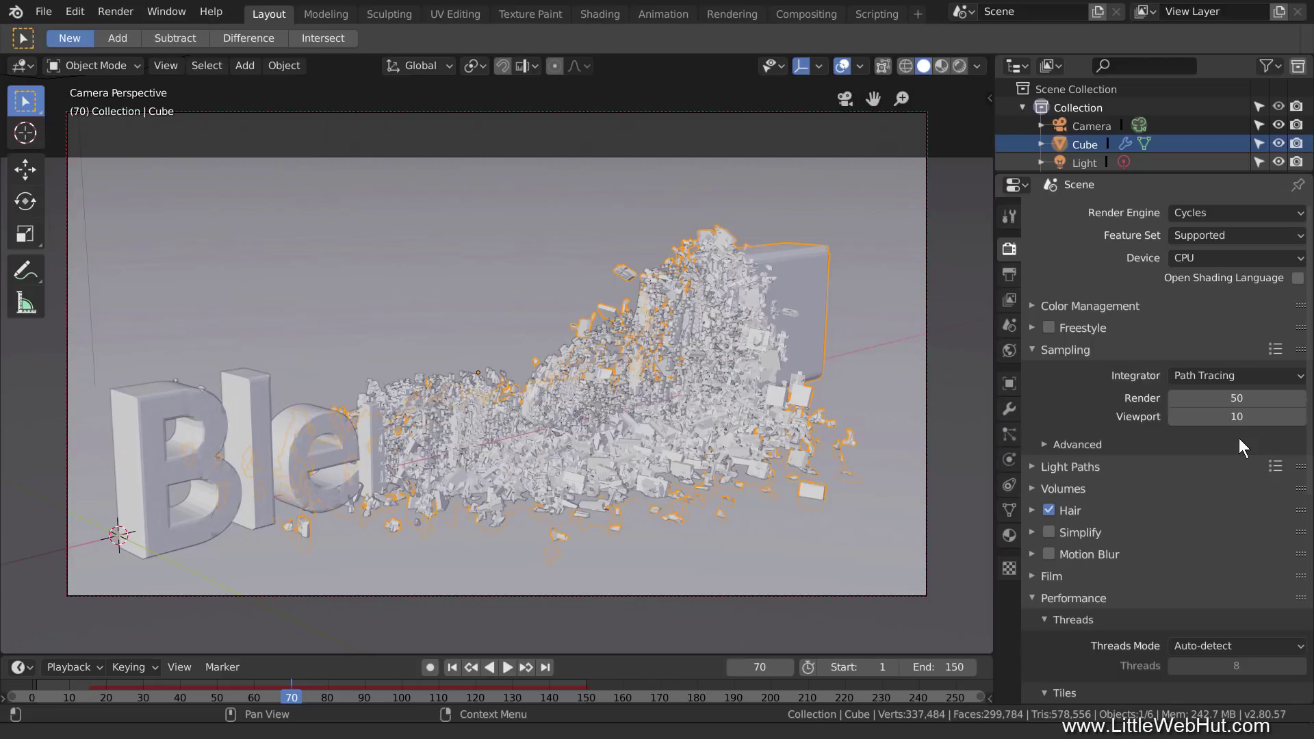
Step: Try a Fixed threads mode with 6 render threads and return the mode to Auto-detect
{"action": "left_click", "coordinate": [1264, 646]}
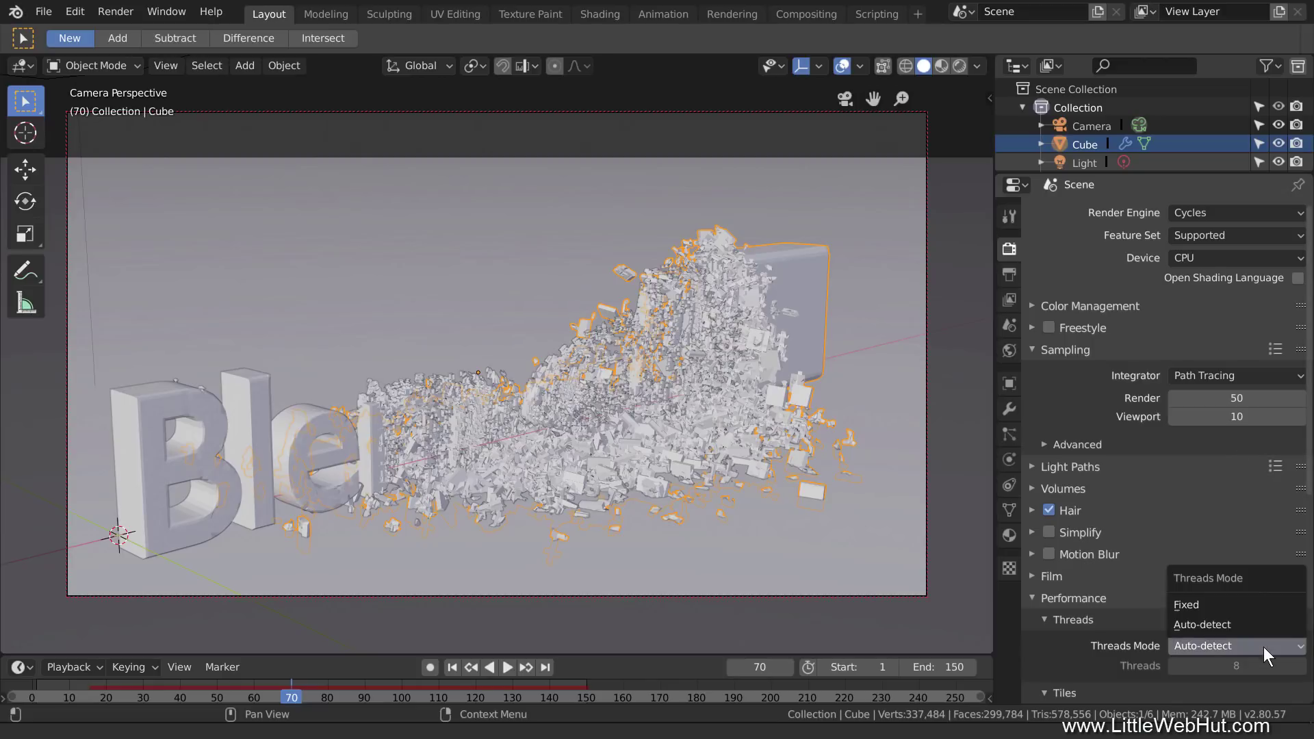
{"action": "left_click", "coordinate": [1262, 607]}
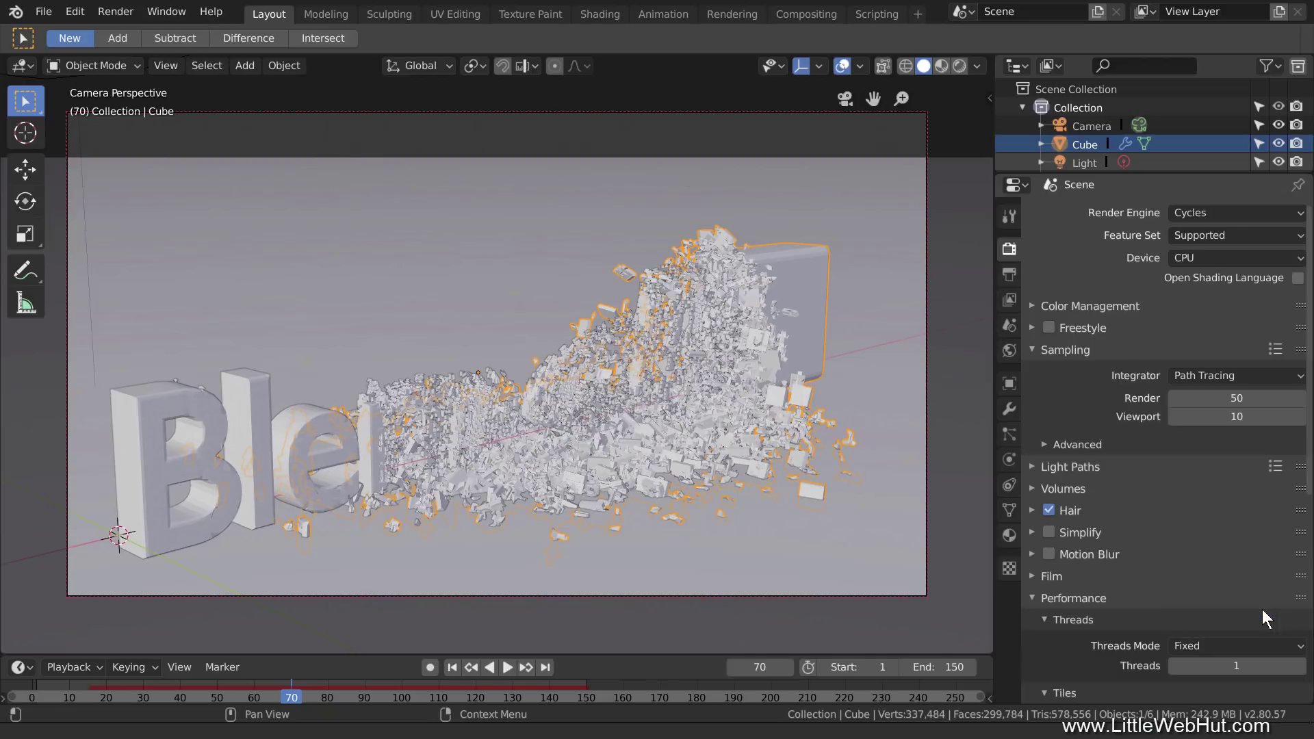
{"action": "left_click", "coordinate": [1300, 666]}
{"action": "left_click", "coordinate": [1300, 666]}
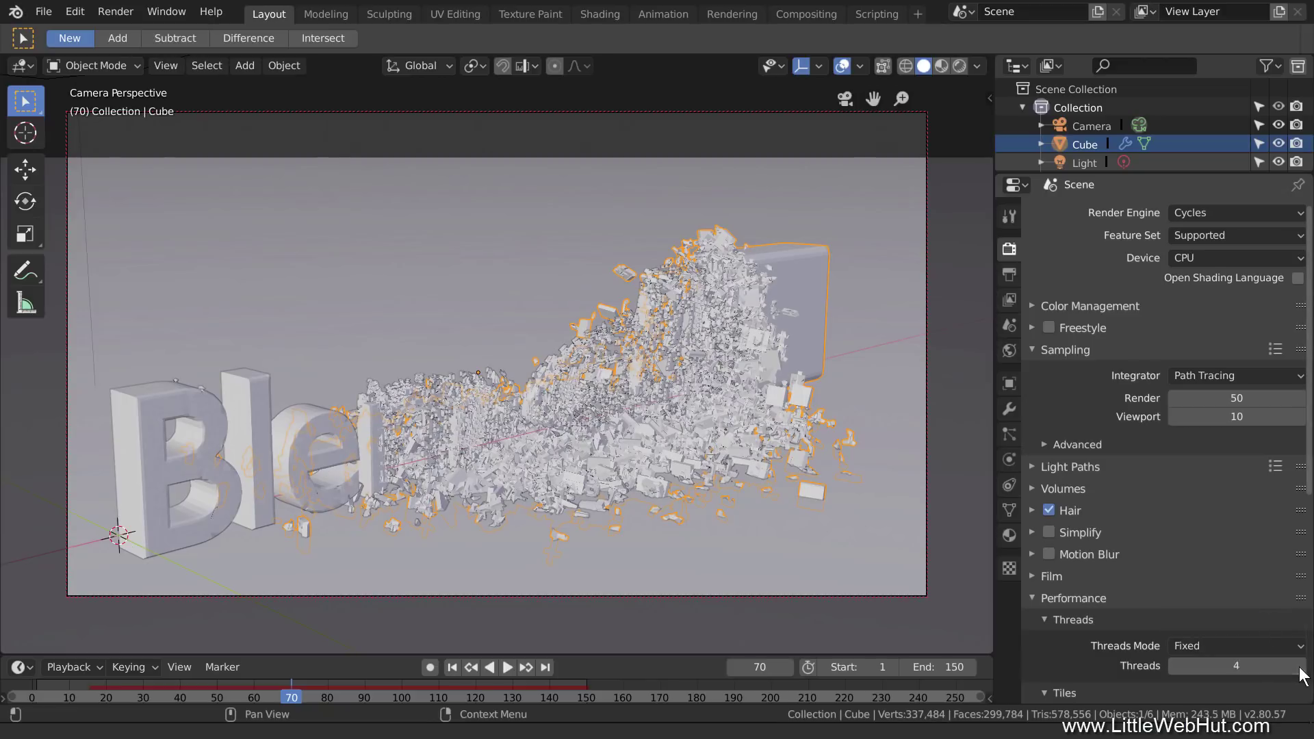
{"action": "left_click", "coordinate": [1300, 666]}
{"action": "left_click", "coordinate": [1300, 665]}
{"action": "left_click", "coordinate": [1300, 666]}
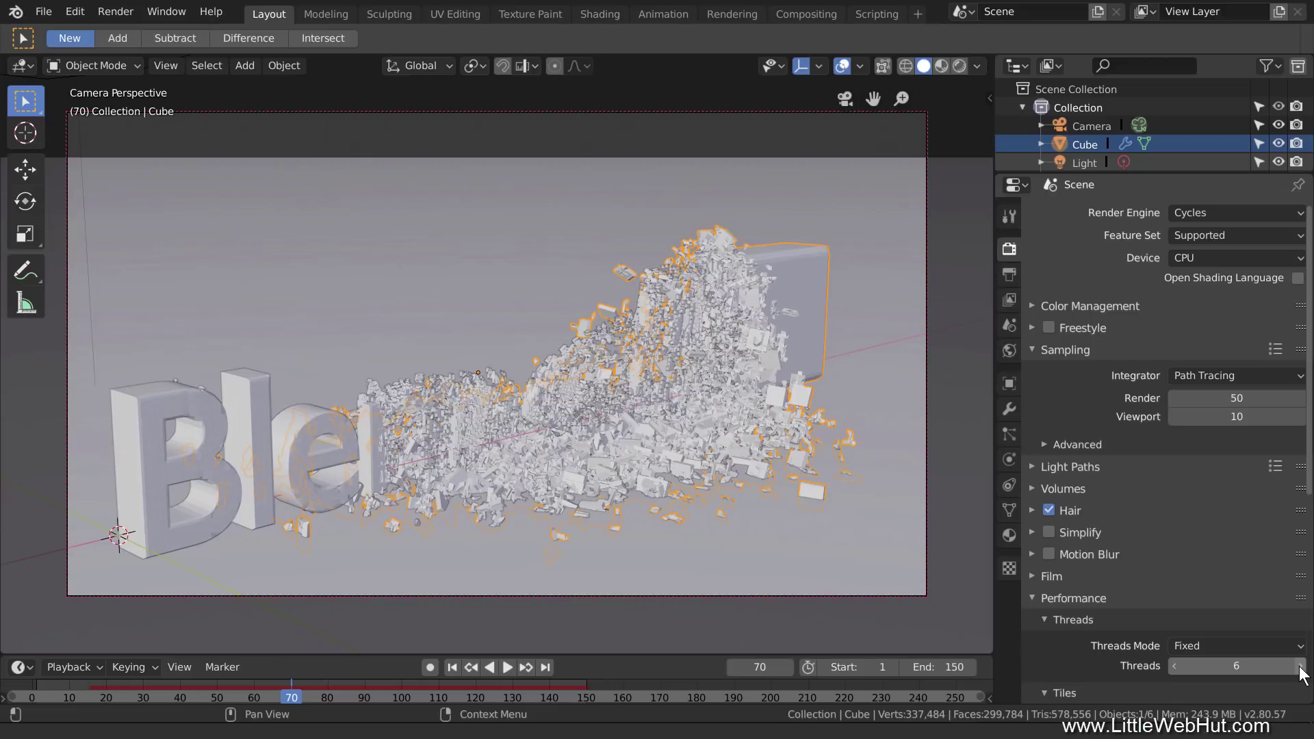
{"action": "left_click", "coordinate": [1255, 646]}
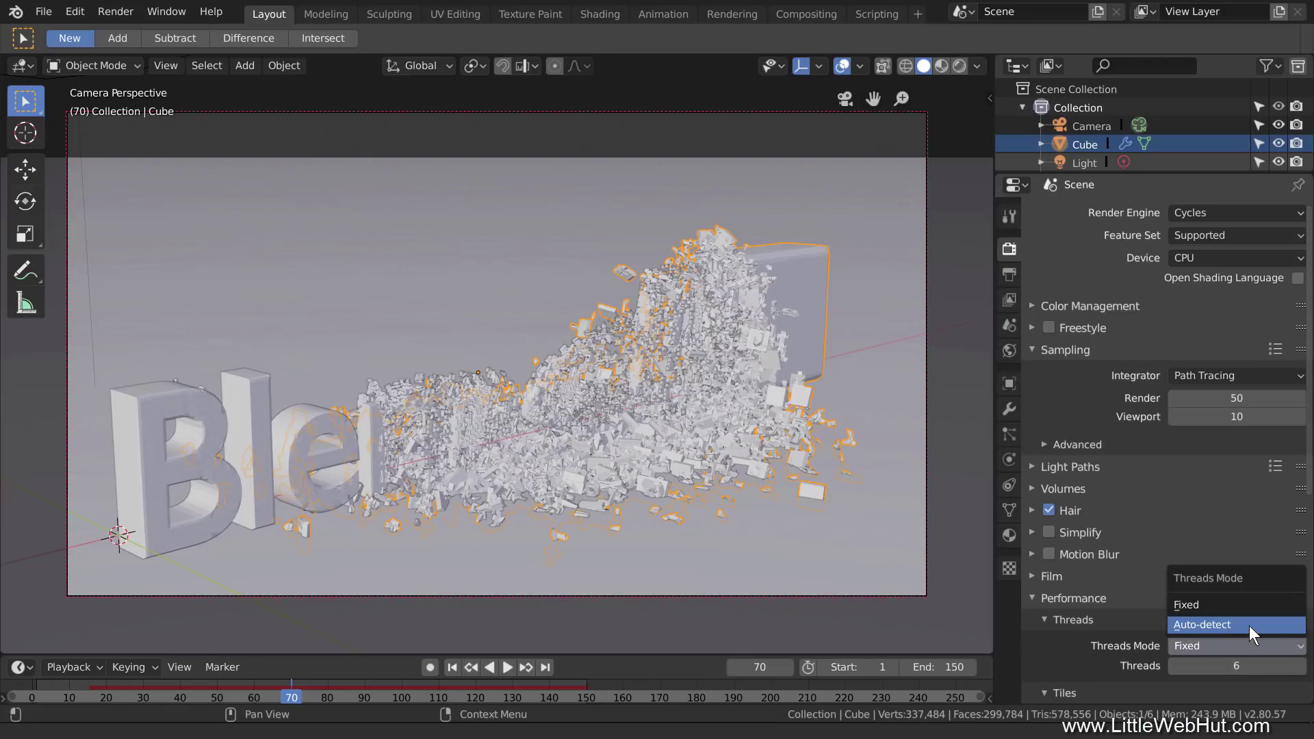
{"action": "left_click", "coordinate": [1250, 626]}
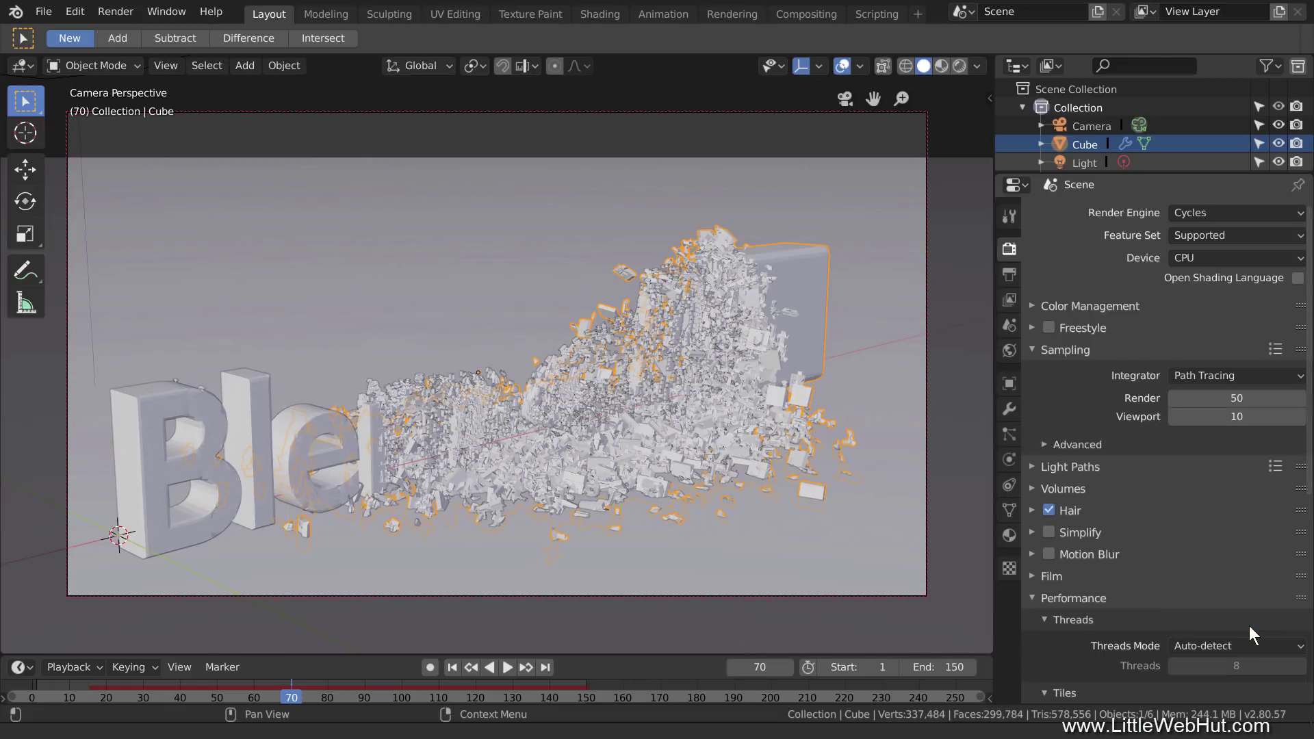
Step: Create a folder named render inside C:\Blender\demo and set it as the output path
{"action": "left_click", "coordinate": [1009, 275]}
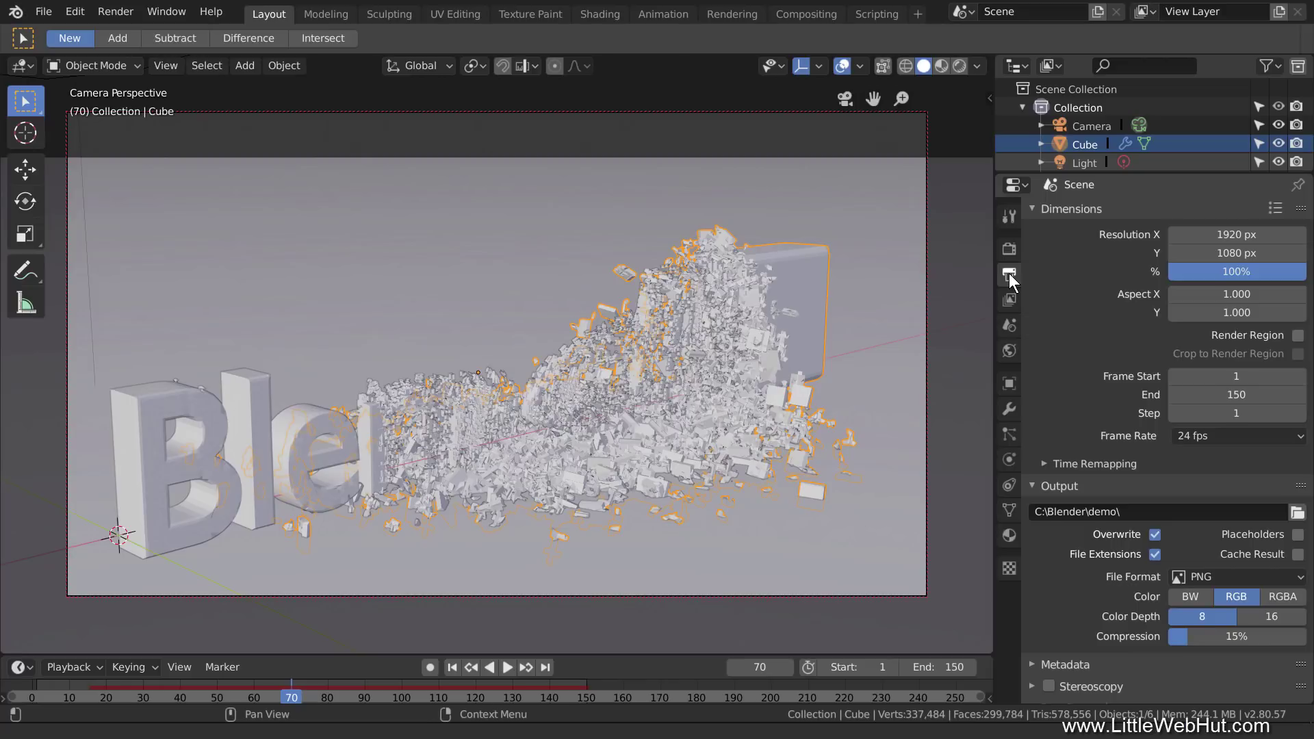
{"action": "left_click", "coordinate": [1297, 512]}
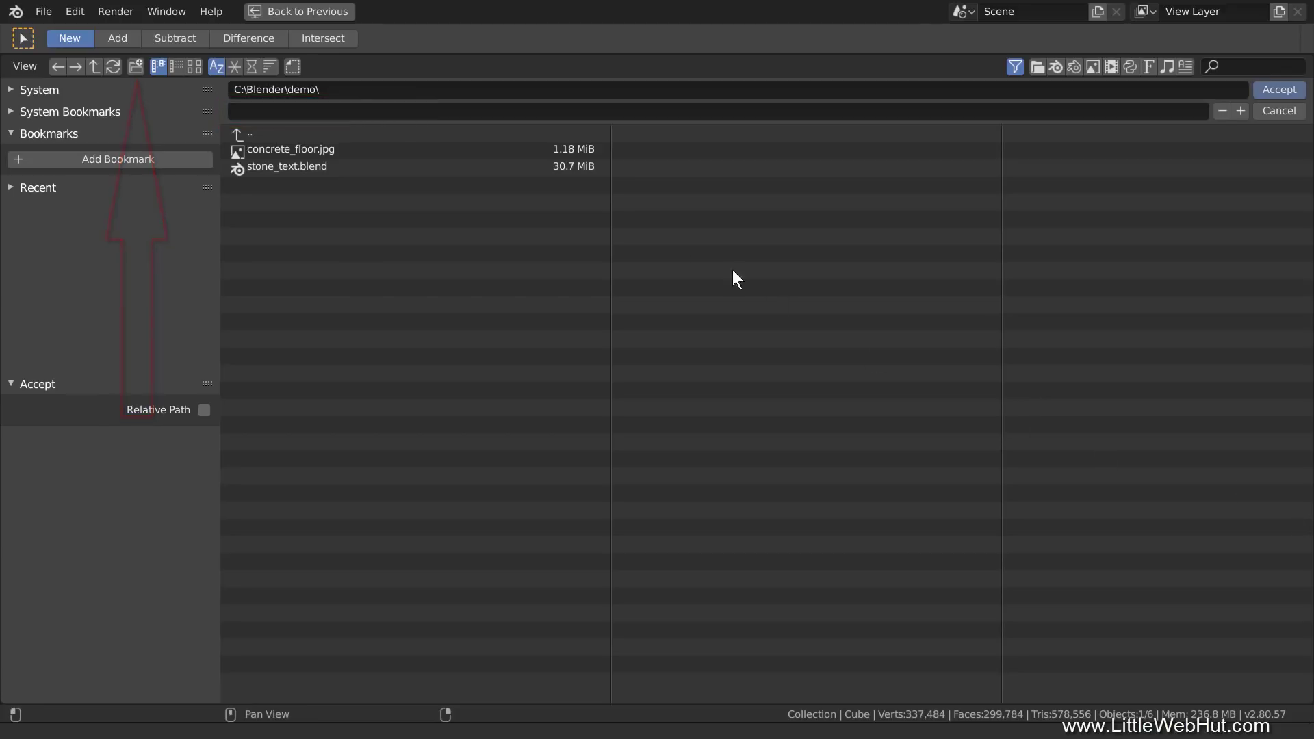
{"action": "left_click", "coordinate": [135, 67]}
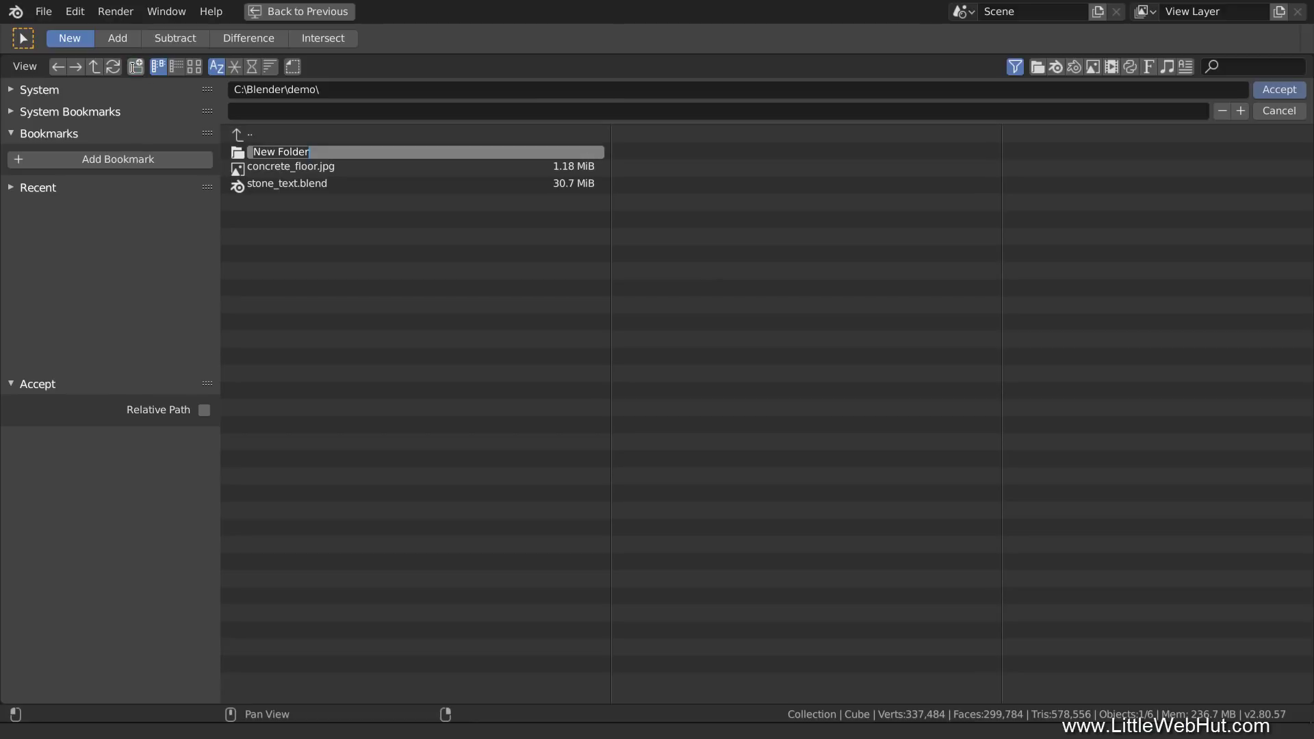
{"action": "type", "text": "re"}
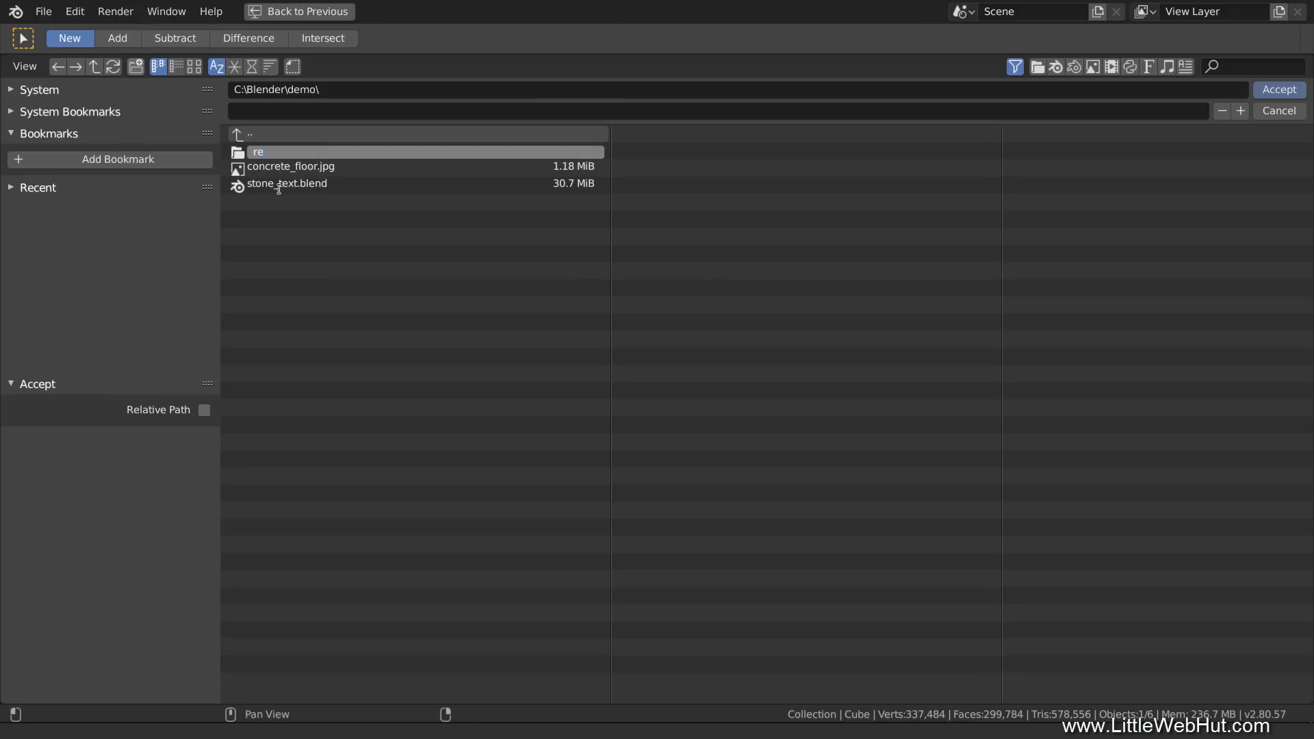
{"action": "type", "text": "nder"}
{"action": "key", "text": "Return"}
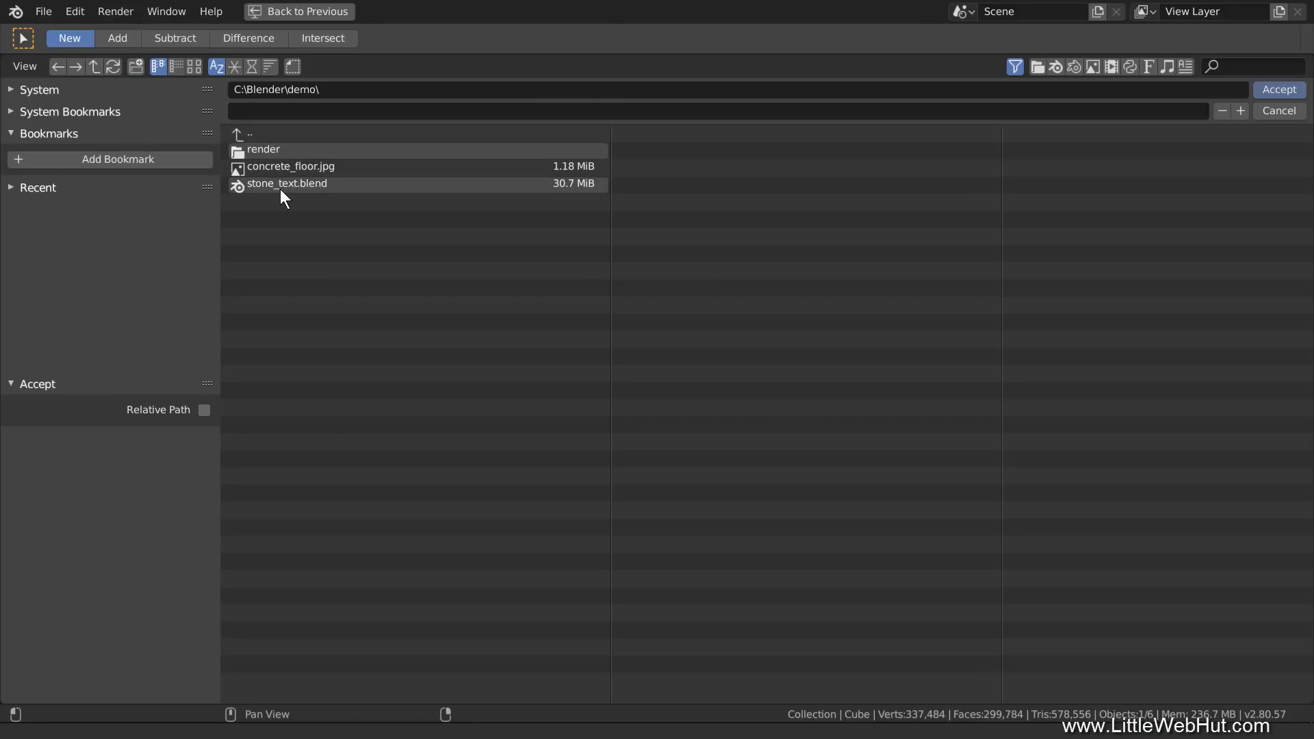
{"action": "left_click", "coordinate": [242, 149]}
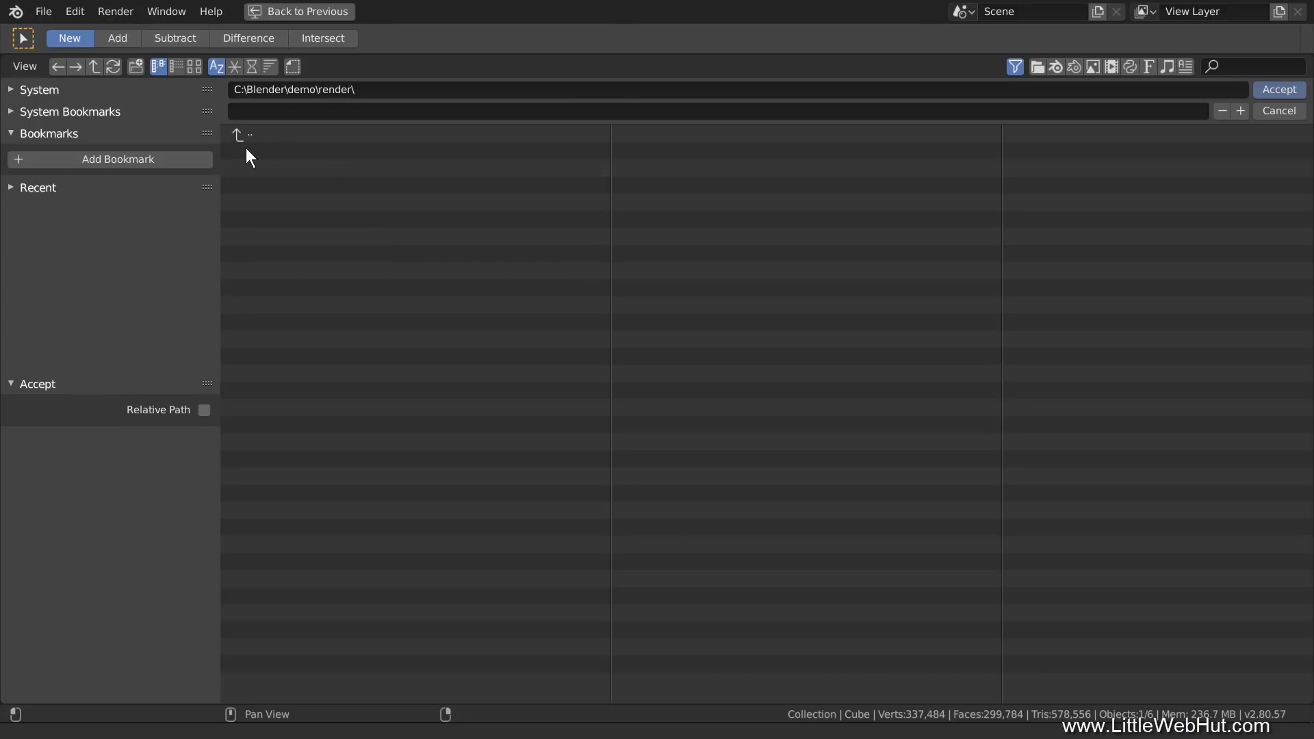
{"action": "left_click", "coordinate": [1284, 89]}
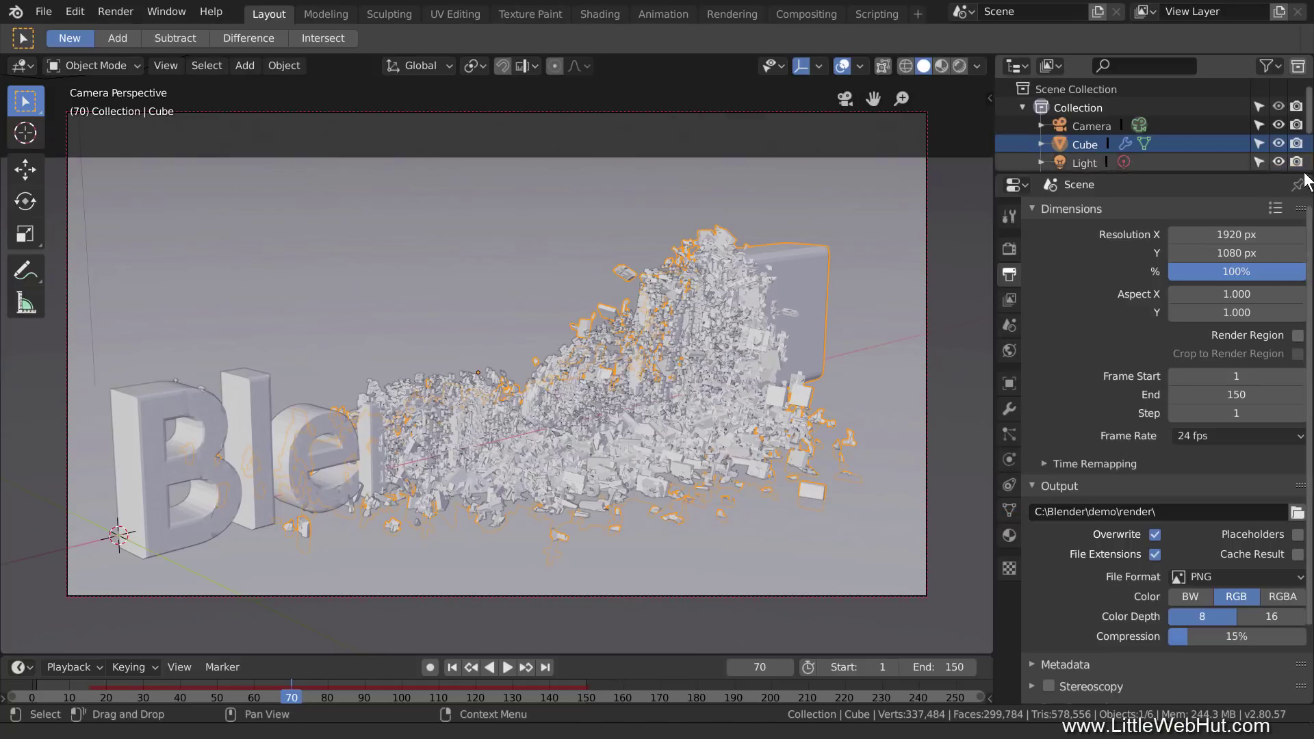
Step: Try FFmpeg video as the output file format and review its encoding settings
{"action": "left_click", "coordinate": [1266, 578]}
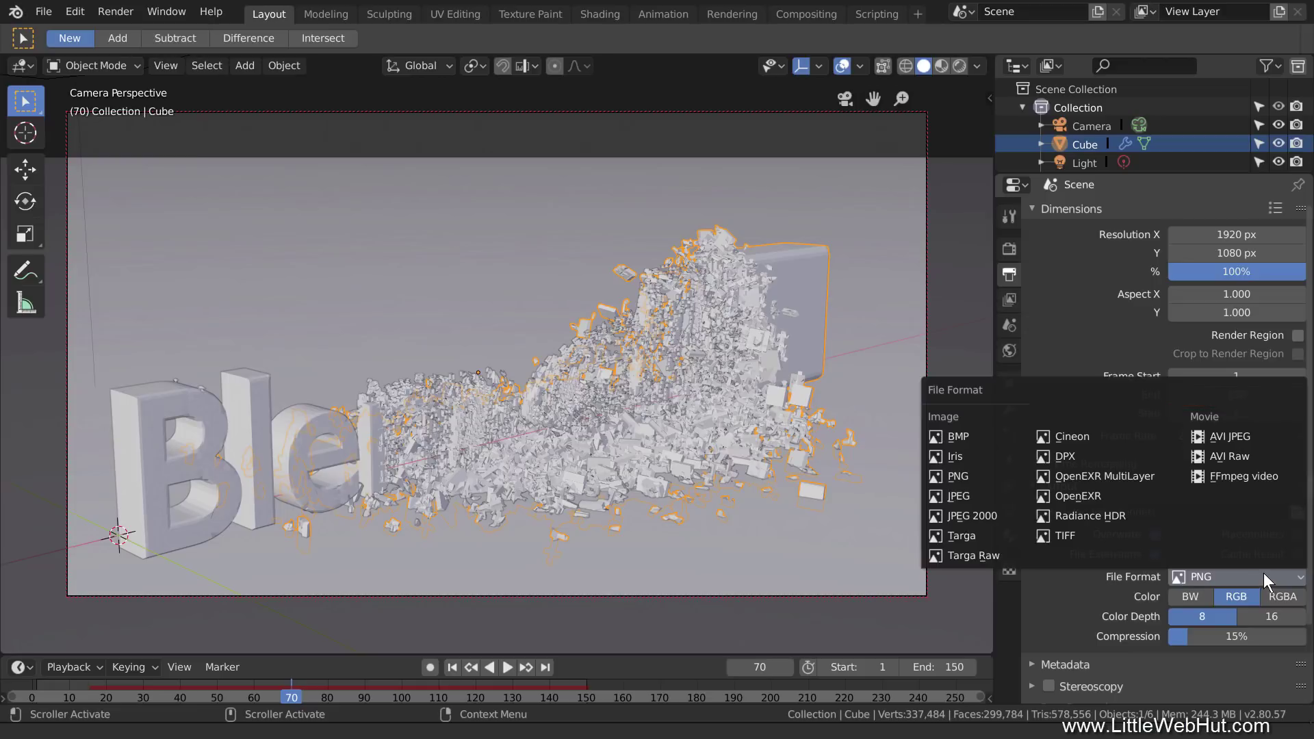
{"action": "left_click", "coordinate": [1220, 477]}
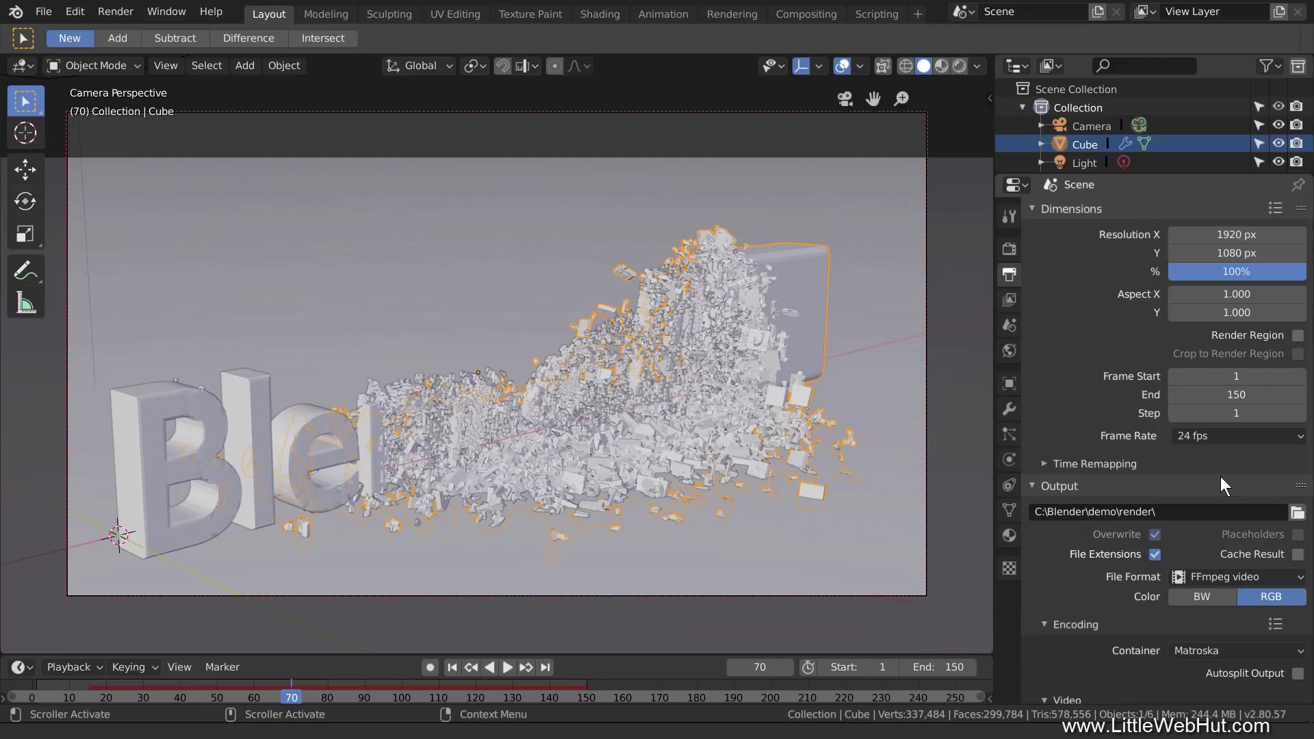
{"action": "scroll", "coordinate": [1221, 476], "scroll_direction": "down", "scroll_amount": 7}
{"action": "scroll", "coordinate": [1221, 477], "scroll_direction": "down", "scroll_amount": 1}
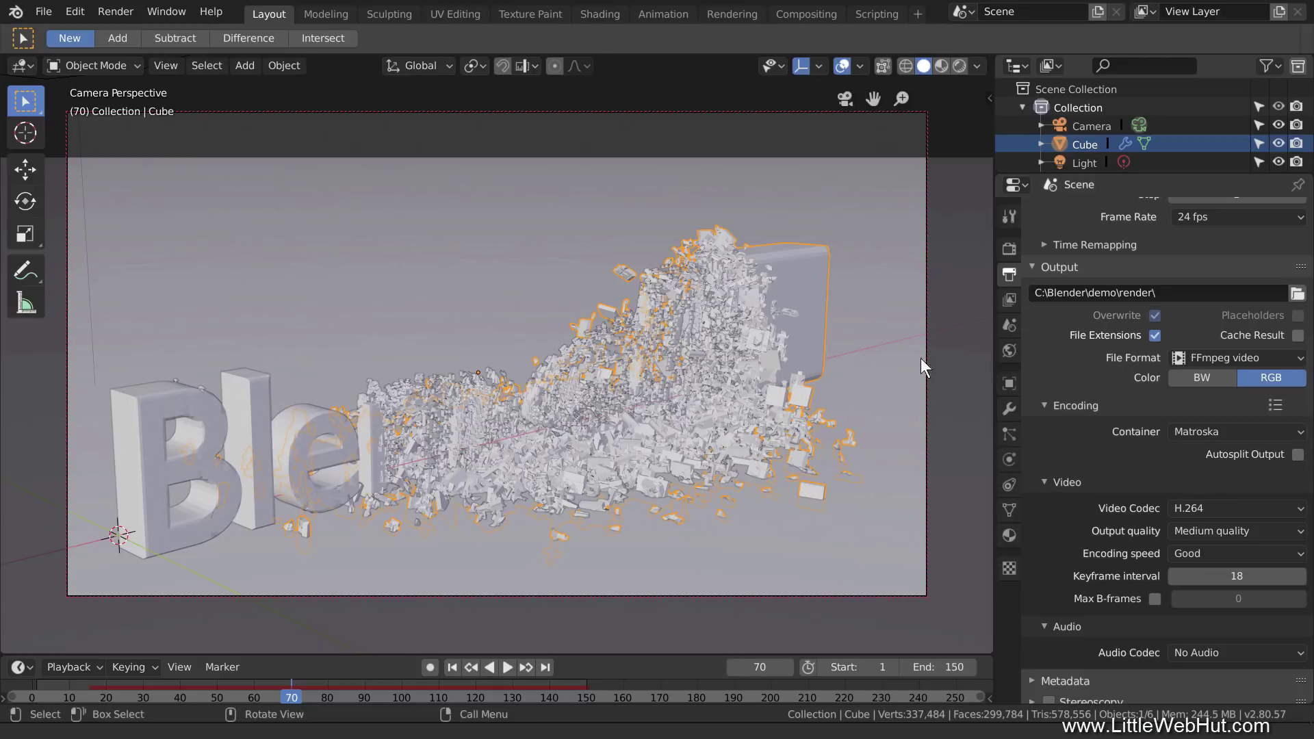
{"action": "left_click", "coordinate": [116, 12]}
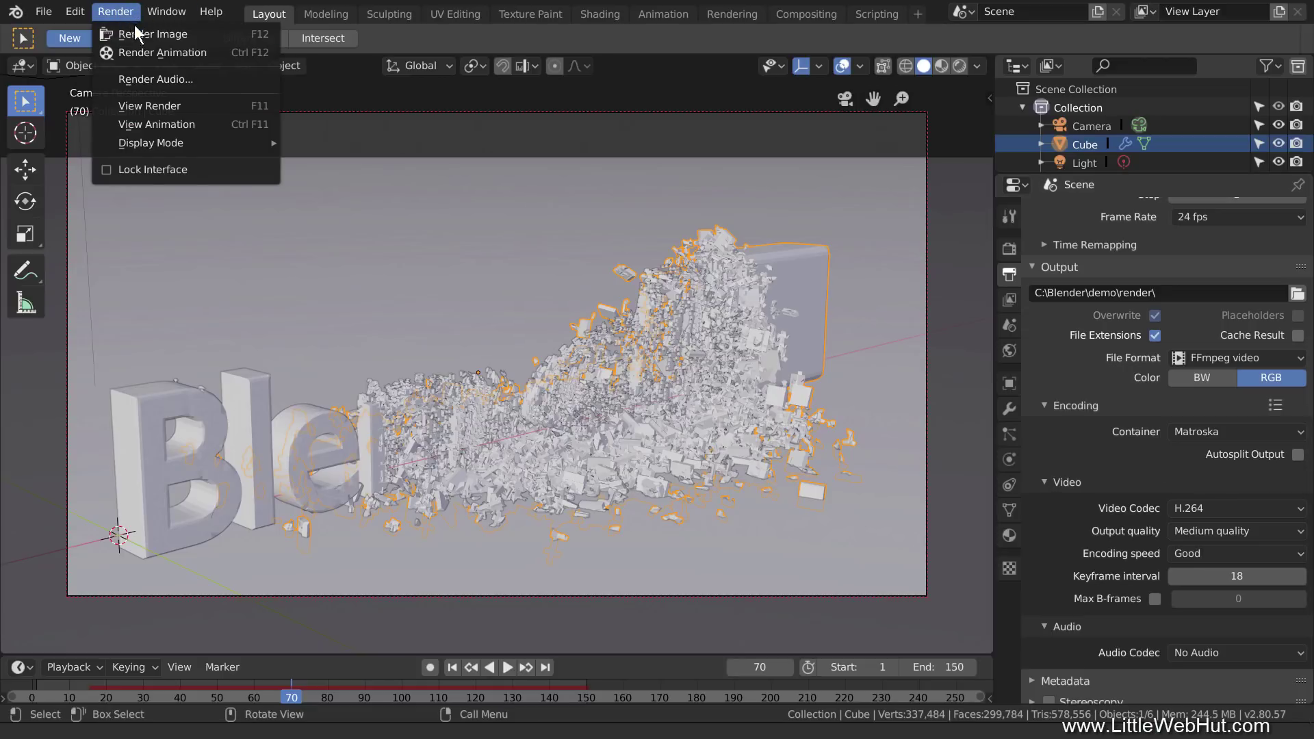
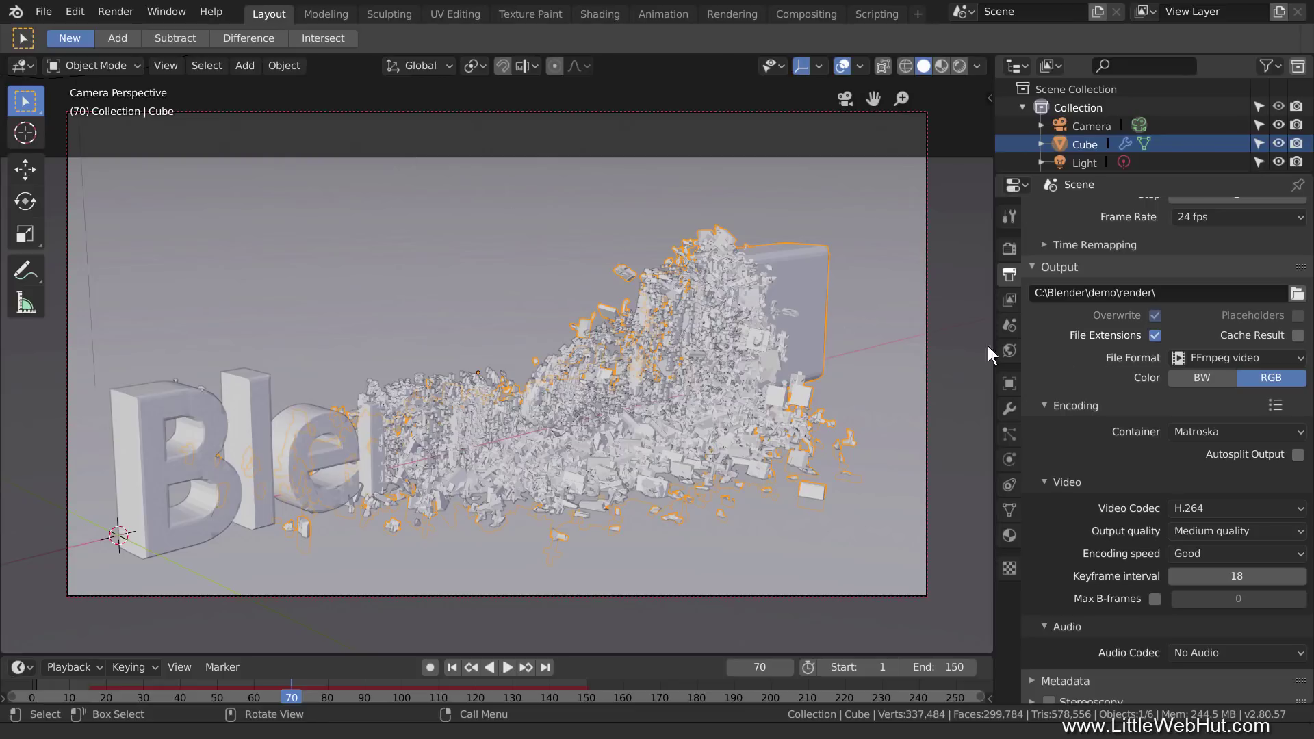
Step: Set the output file format to PNG and start rendering the animation, closing the render window partway through
{"action": "left_click", "coordinate": [1242, 358]}
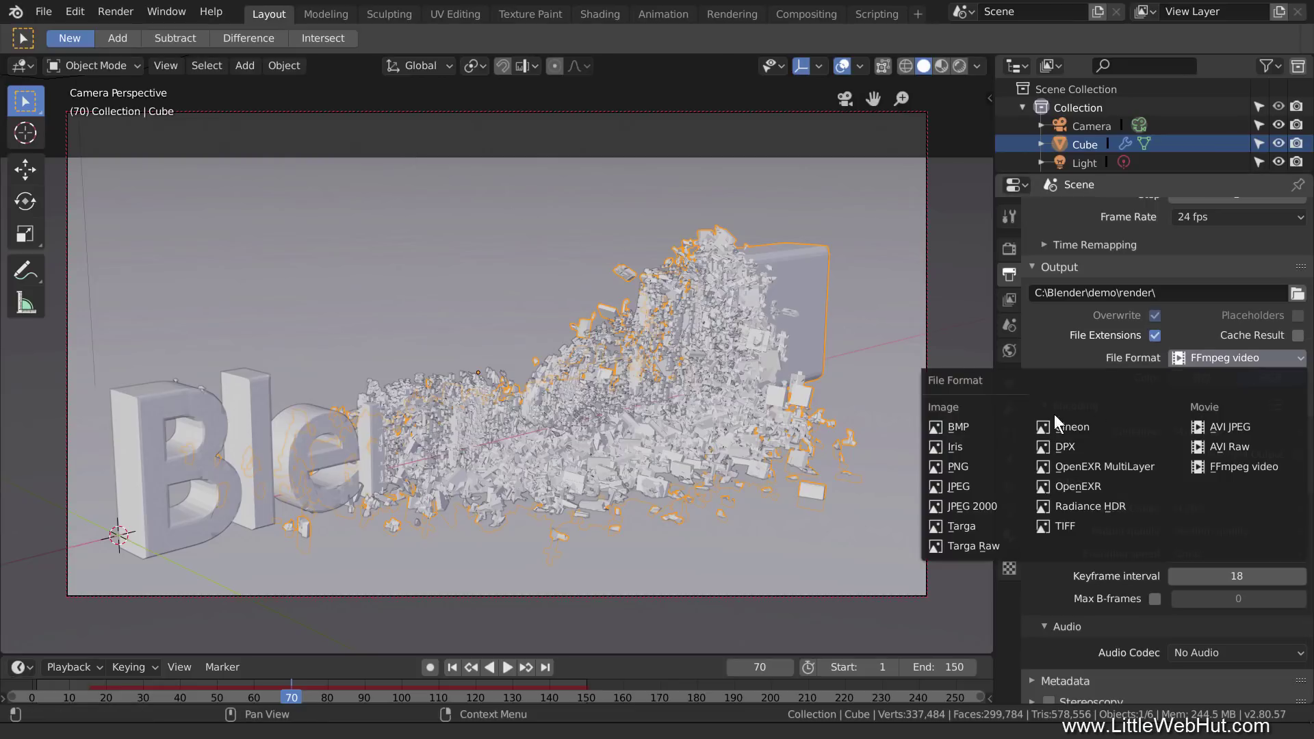
{"action": "left_click", "coordinate": [982, 467]}
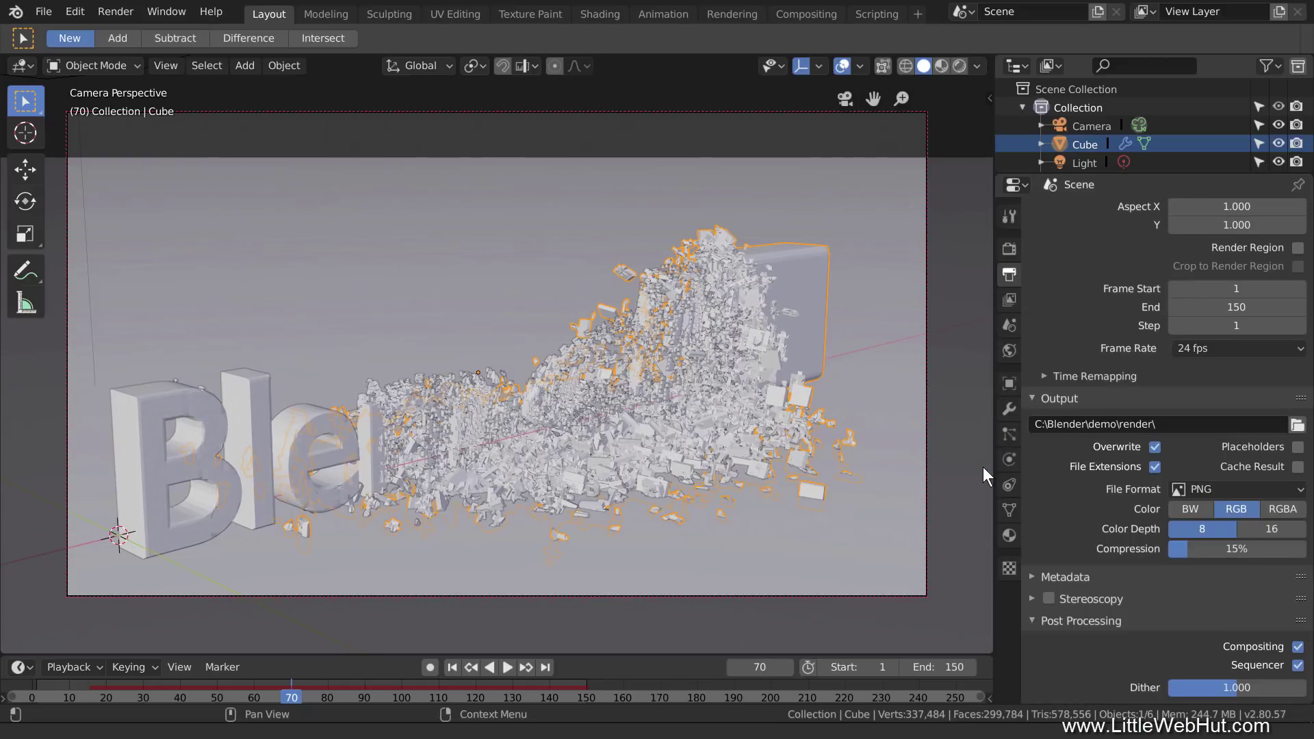
{"action": "left_click", "coordinate": [119, 13]}
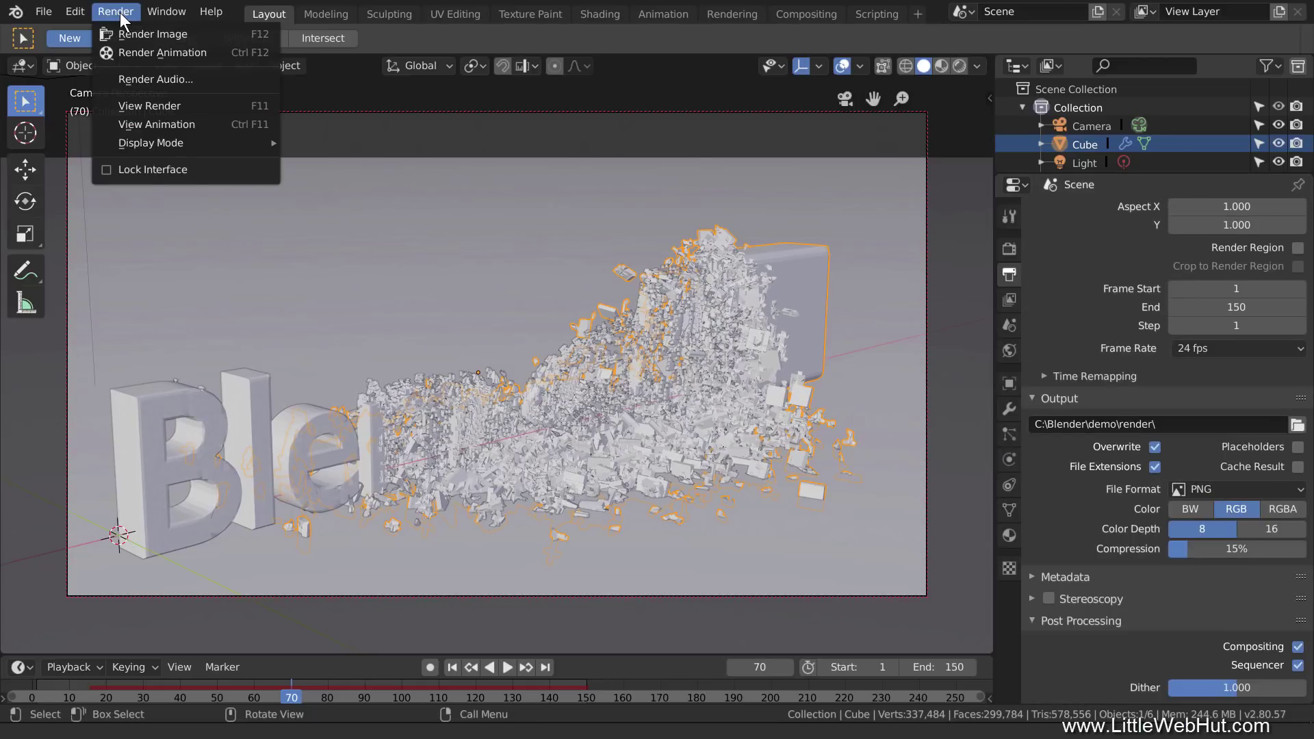
{"action": "left_click", "coordinate": [217, 54]}
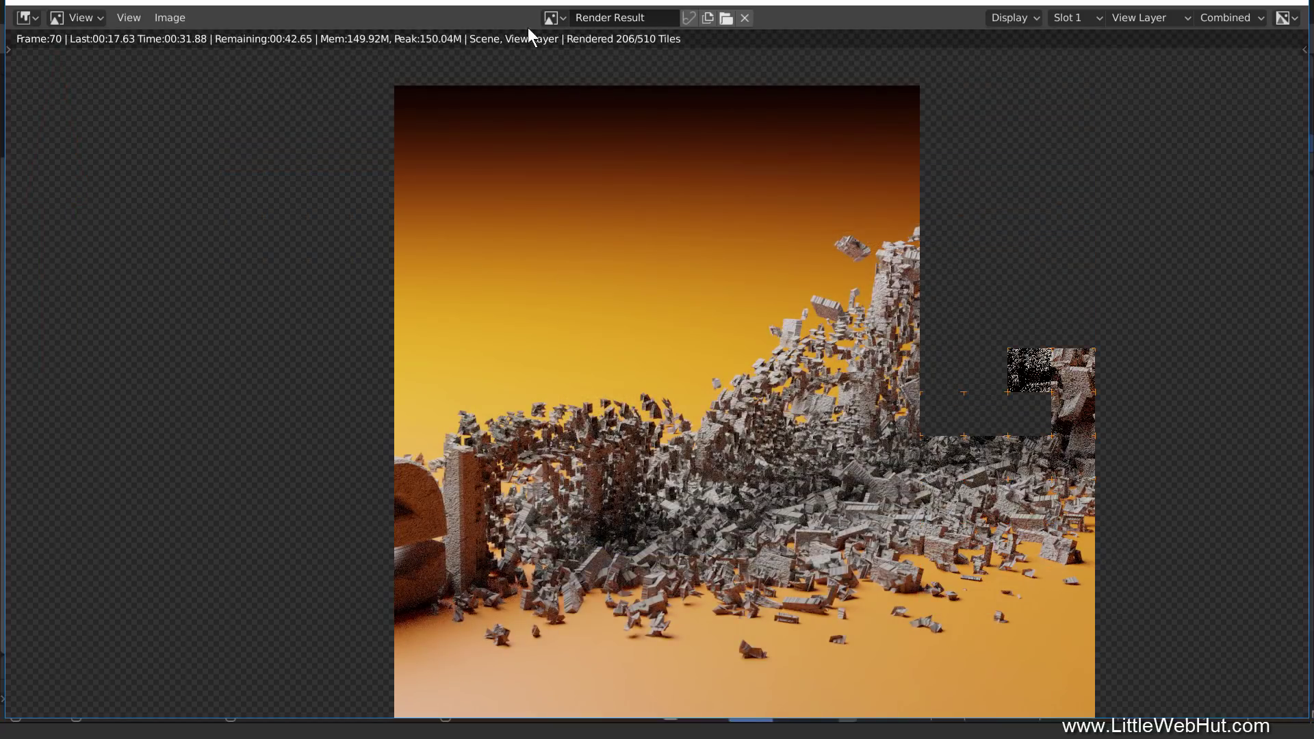
{"action": "left_click", "coordinate": [1295, 6]}
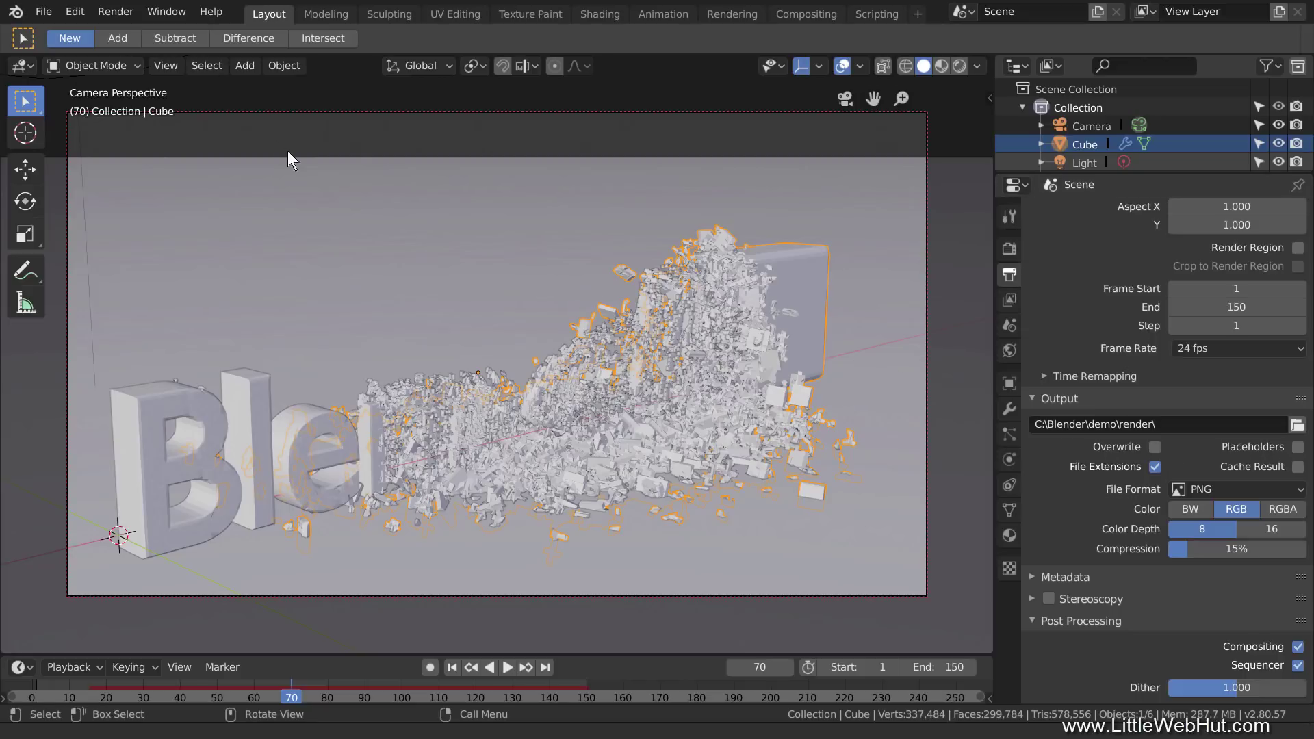
Step: Turn off overwriting of existing output files and render the animation through frame 150, closing the render window at the end
{"action": "left_click", "coordinate": [125, 12]}
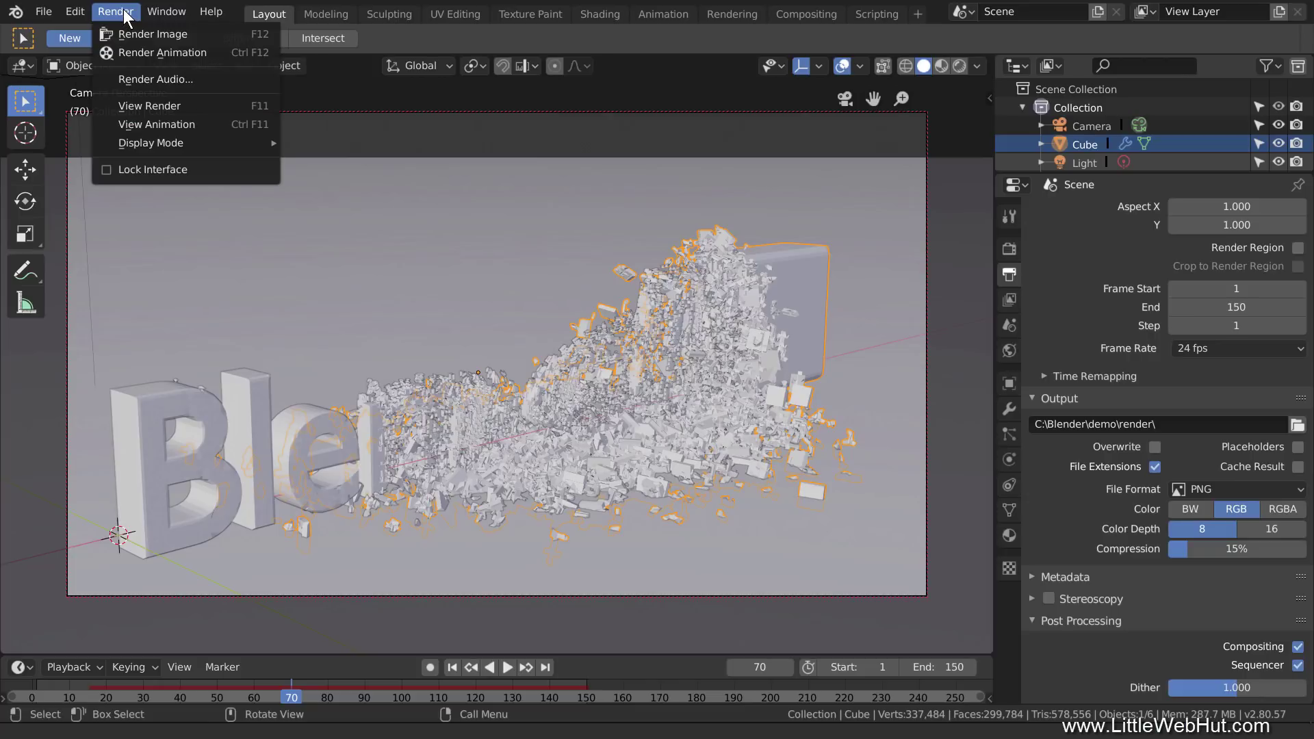
{"action": "left_click", "coordinate": [224, 53]}
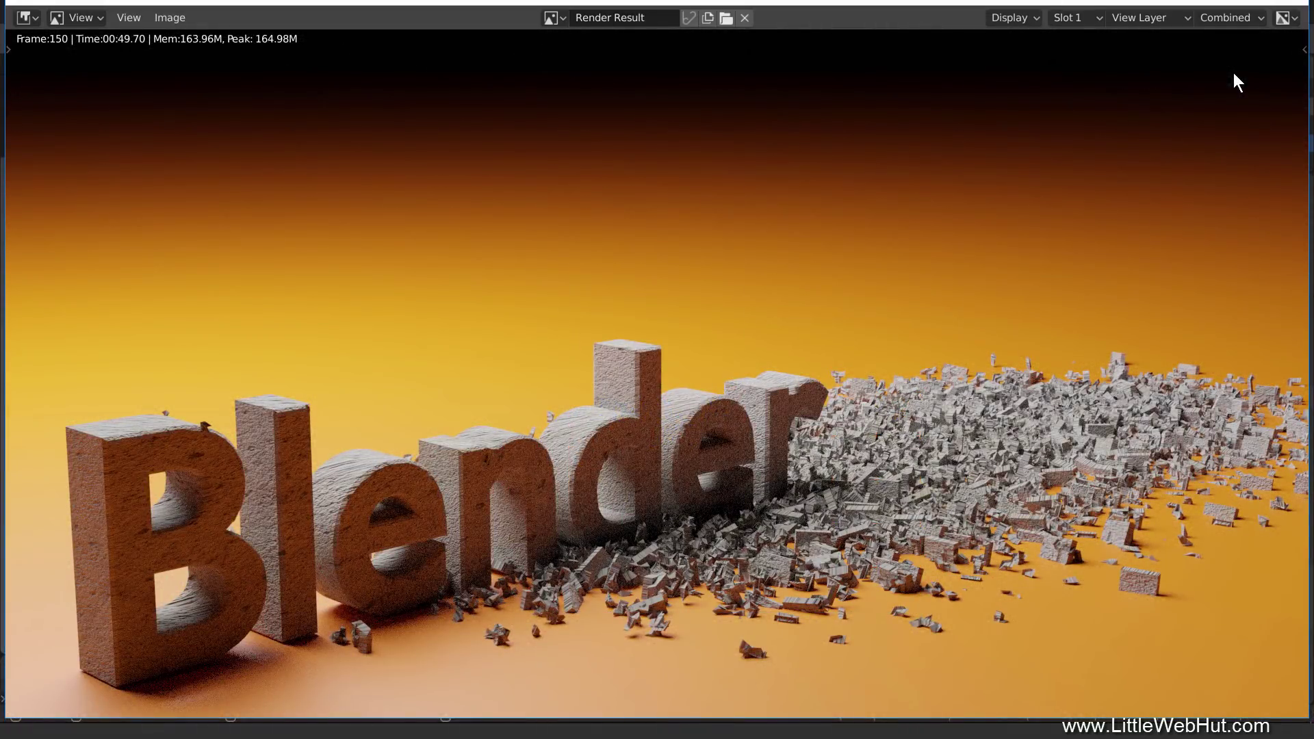
{"action": "left_click", "coordinate": [1295, 3]}
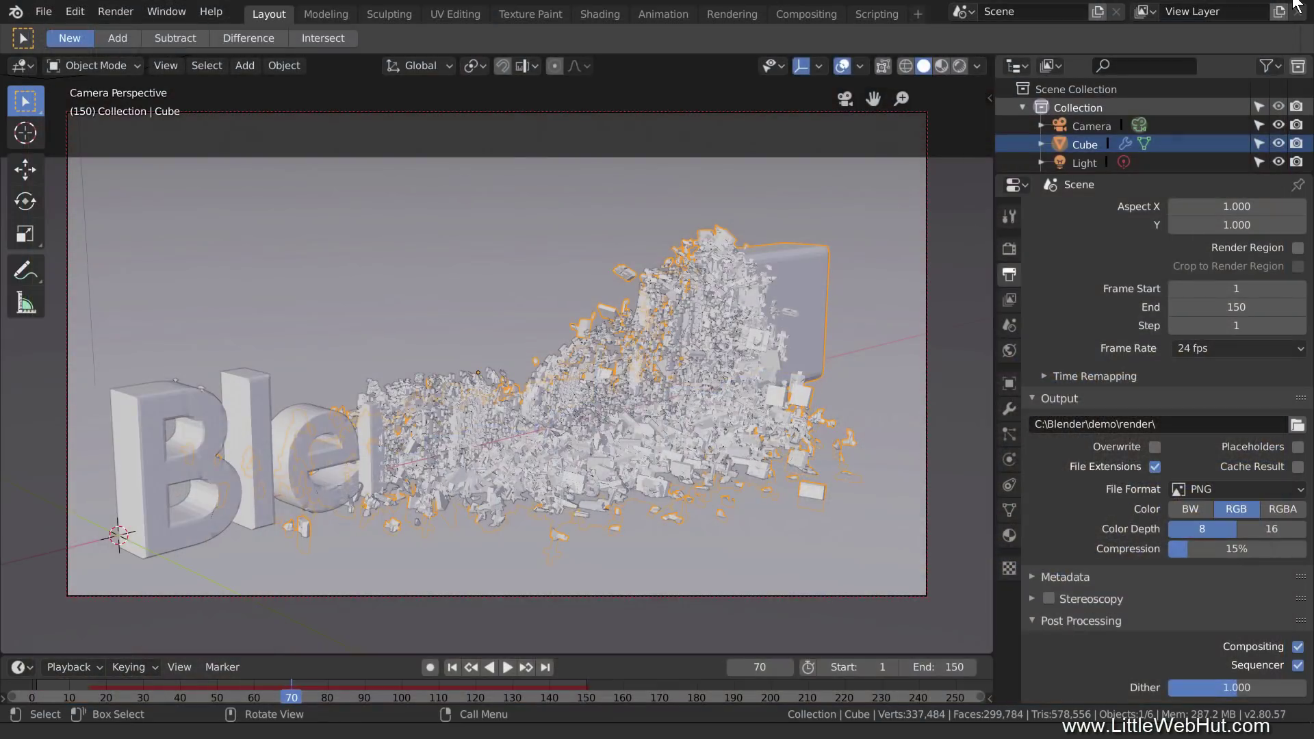
Step: Play back the rendered animation and open frame 0075.png from the render folder in File Explorer
{"action": "left_click", "coordinate": [116, 12]}
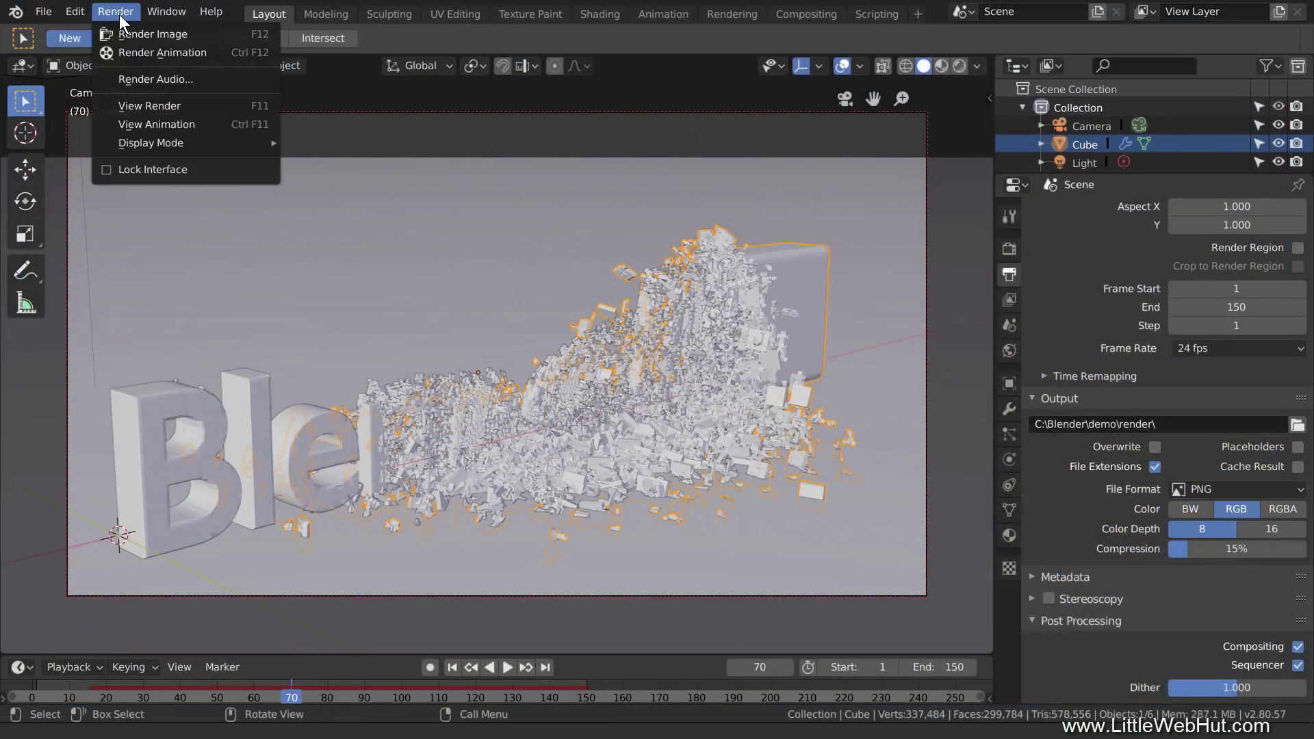
{"action": "left_click", "coordinate": [218, 130]}
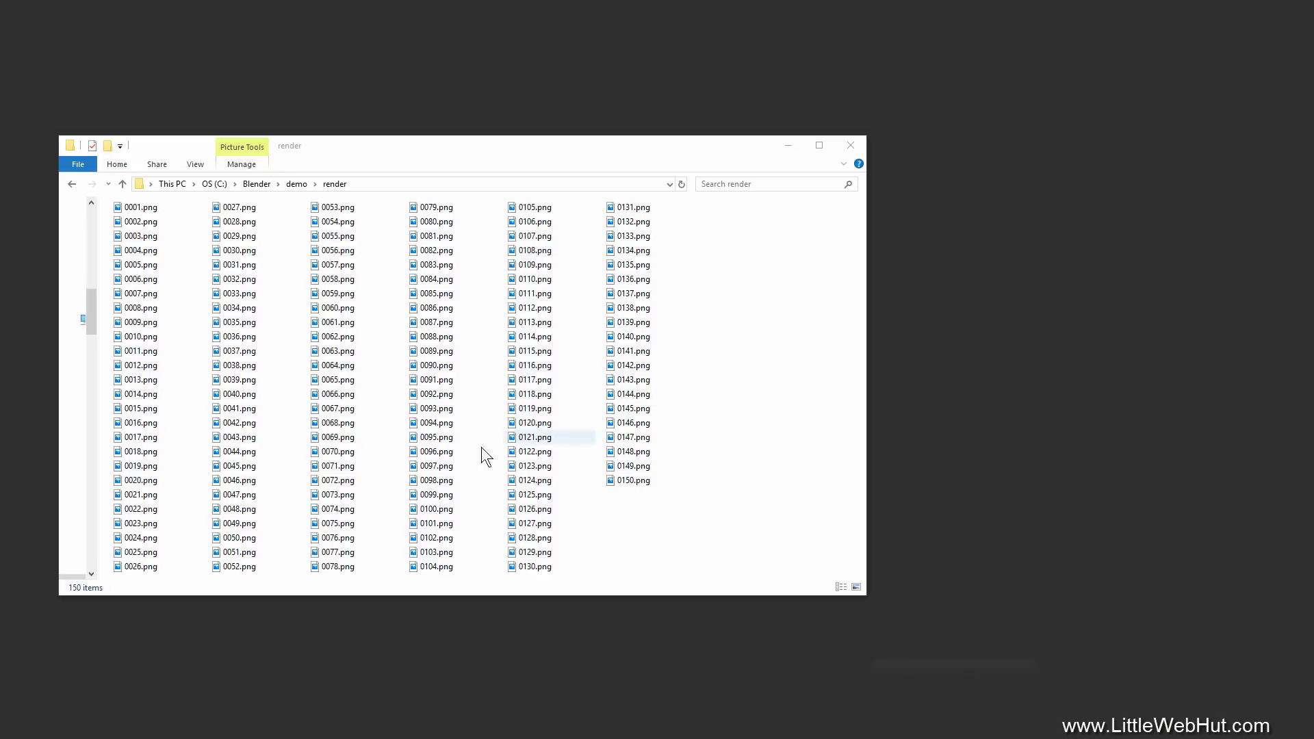
{"action": "double_click", "coordinate": [319, 525]}
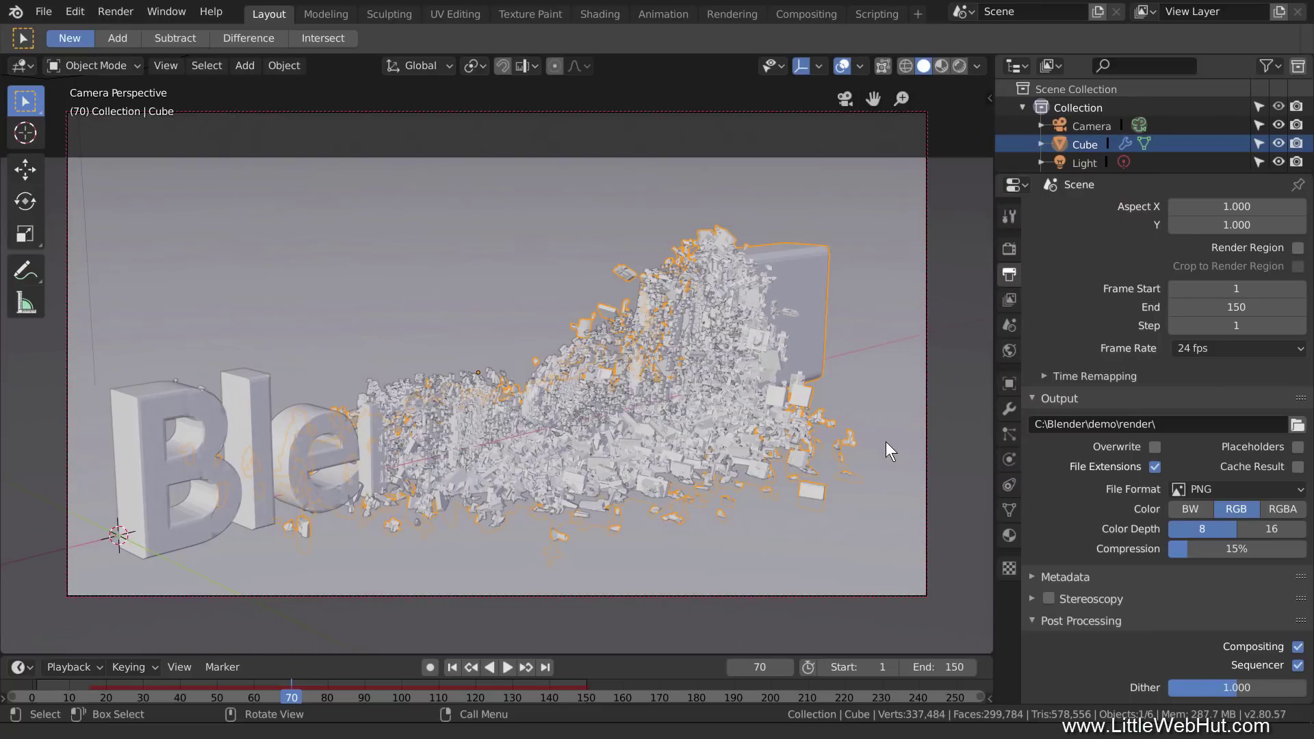
Step: Switch the 3D viewport to the Video Sequencer and add all rendered PNG frames from the render folder as an image strip
{"action": "left_click", "coordinate": [22, 65]}
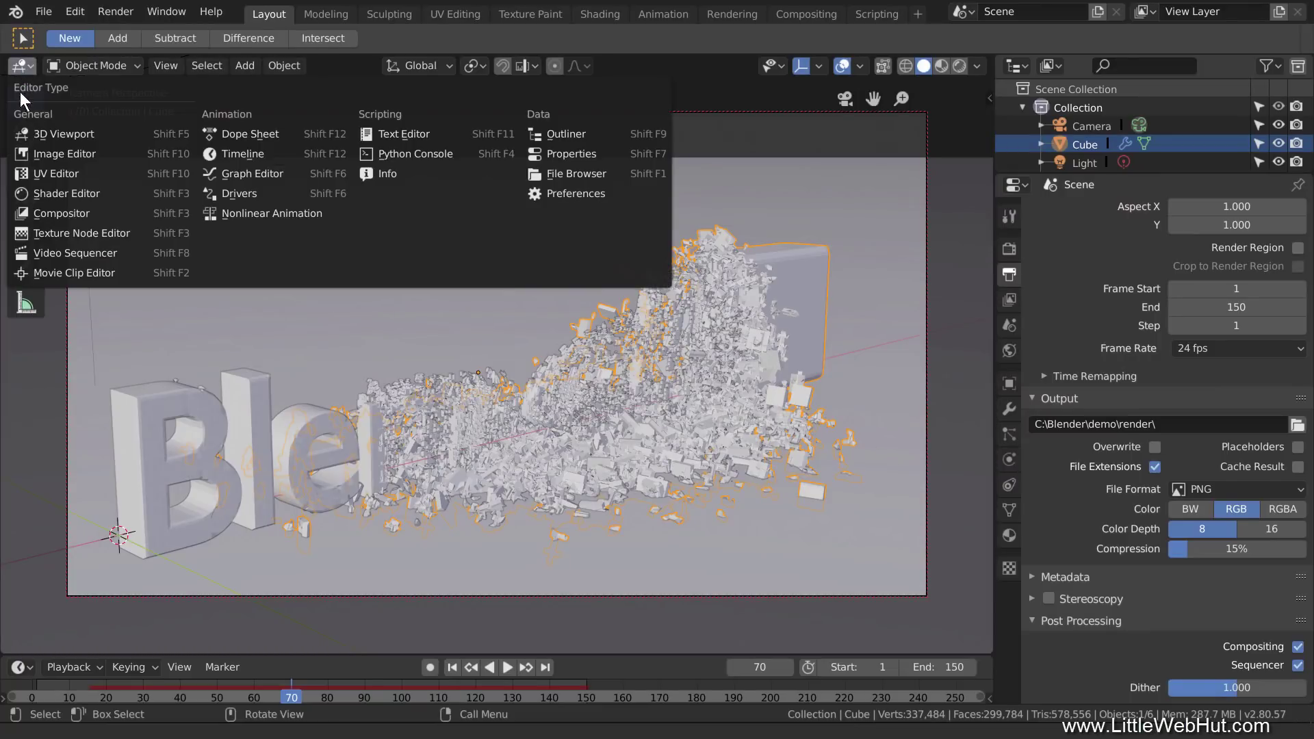
{"action": "left_click", "coordinate": [131, 253]}
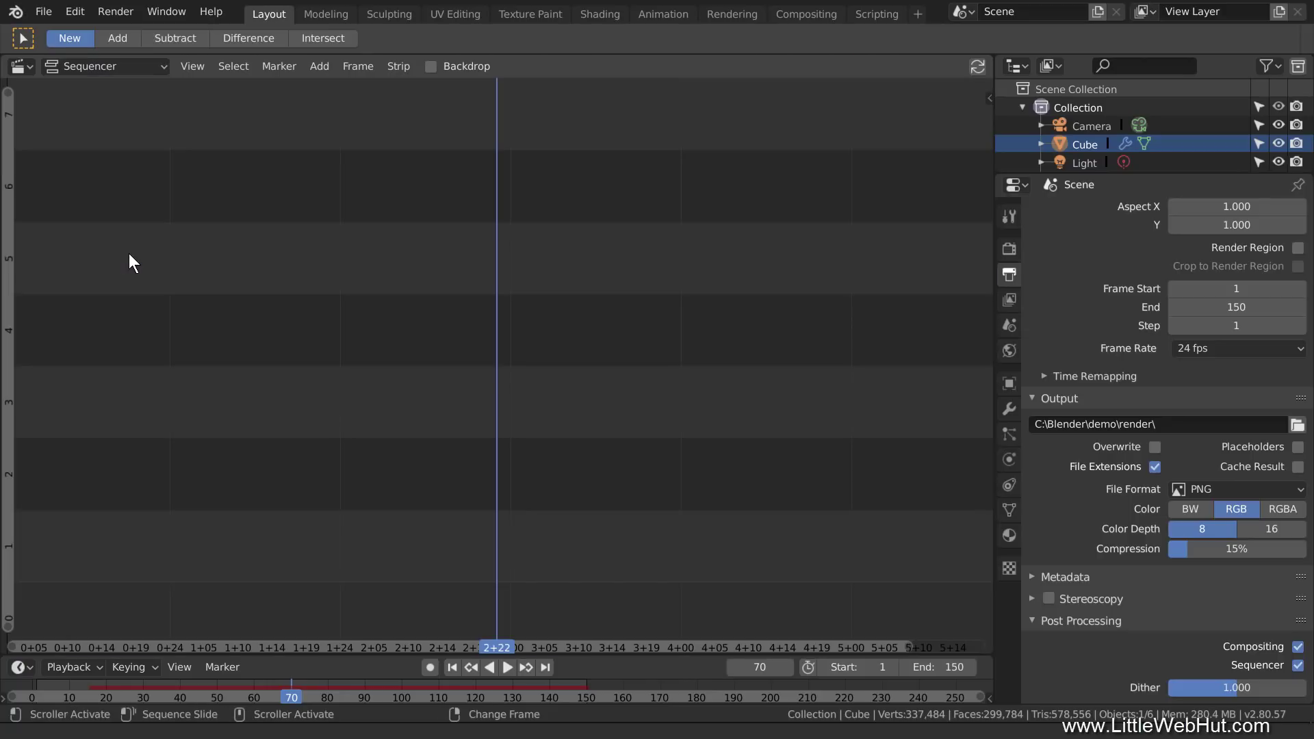
{"action": "key", "text": "shift+a"}
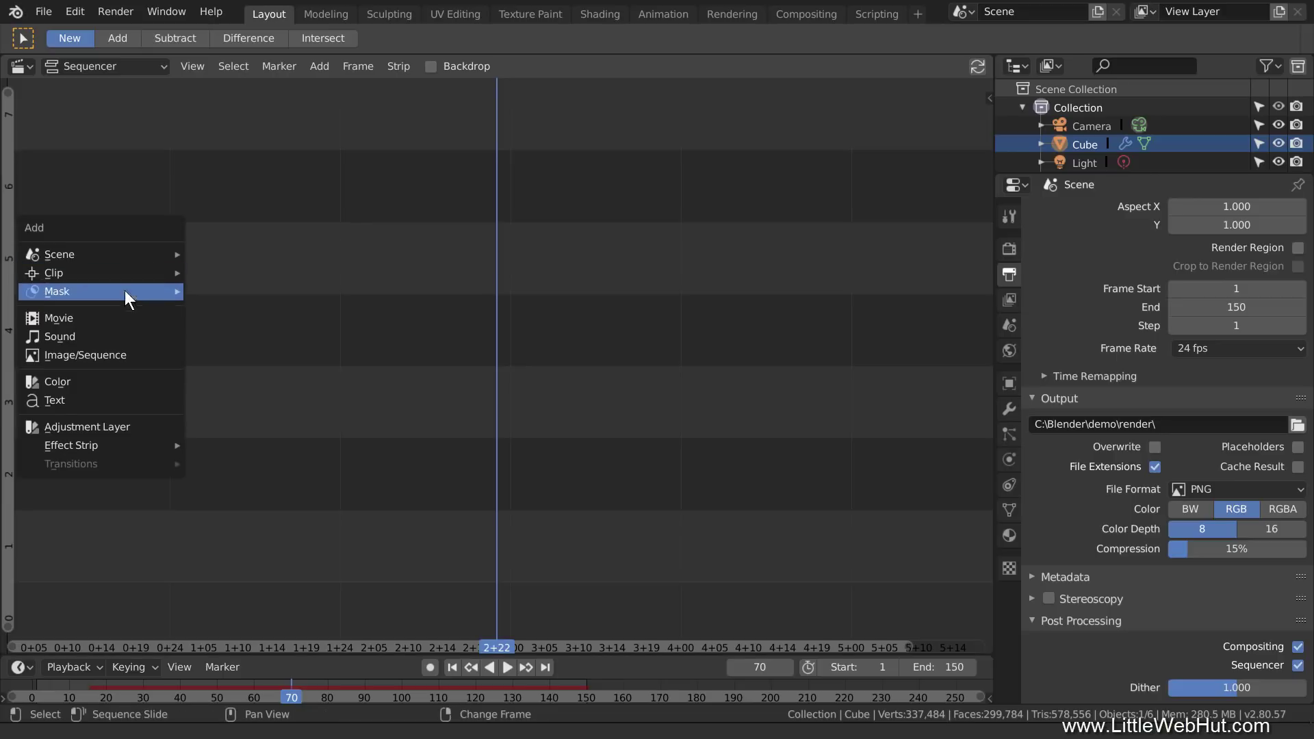
{"action": "left_click", "coordinate": [137, 355]}
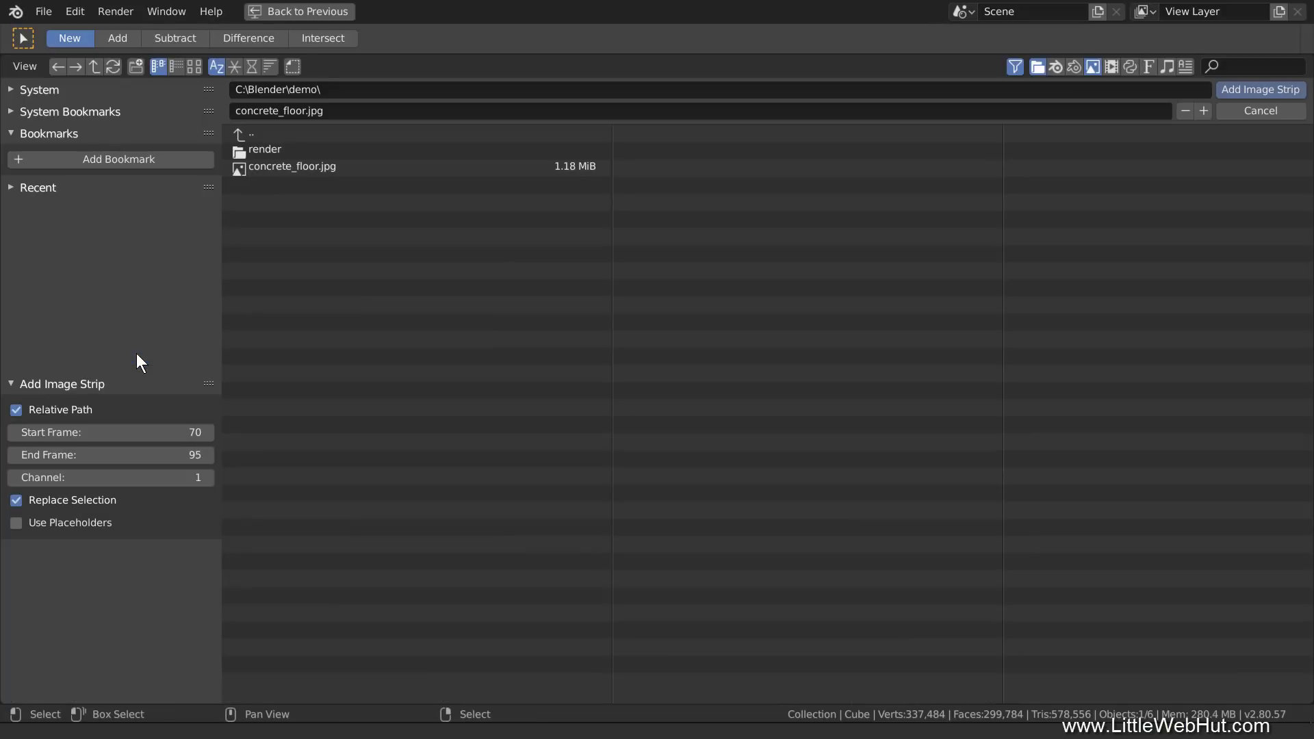
{"action": "left_click", "coordinate": [266, 150]}
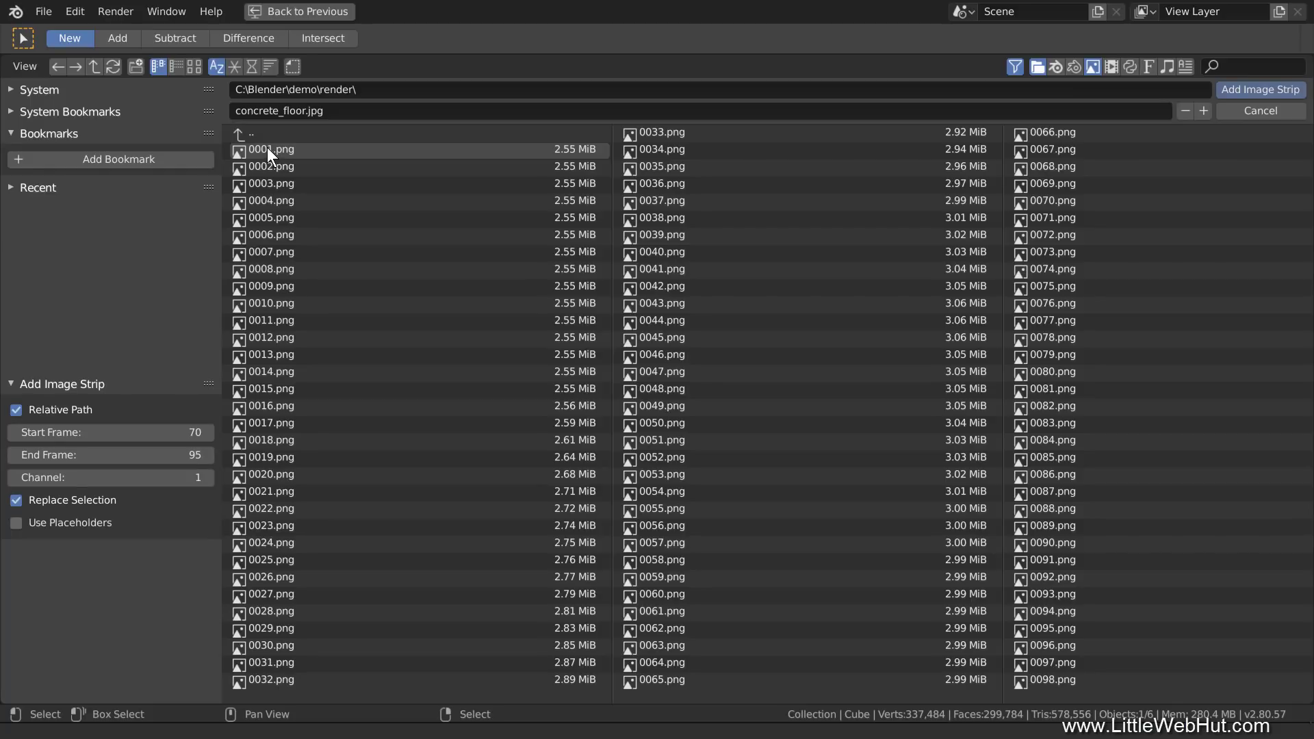
{"action": "key", "text": "a"}
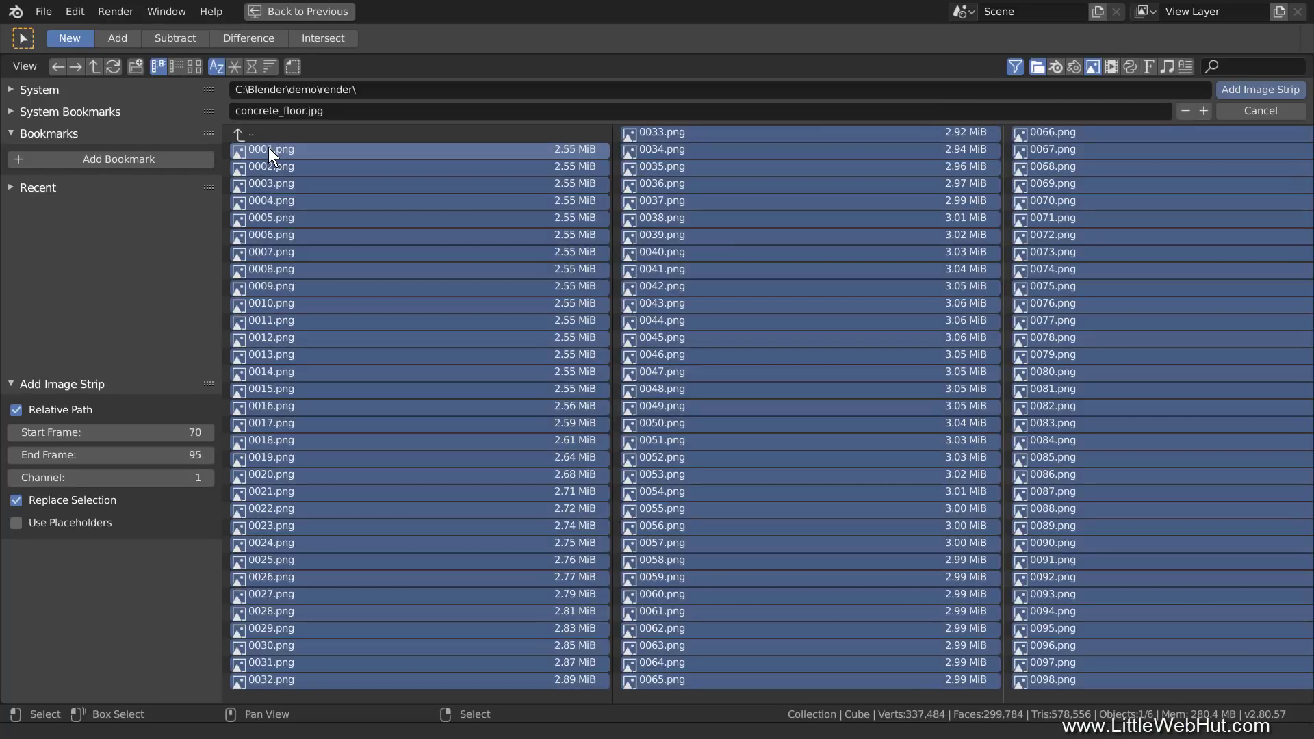
{"action": "left_click", "coordinate": [1247, 91]}
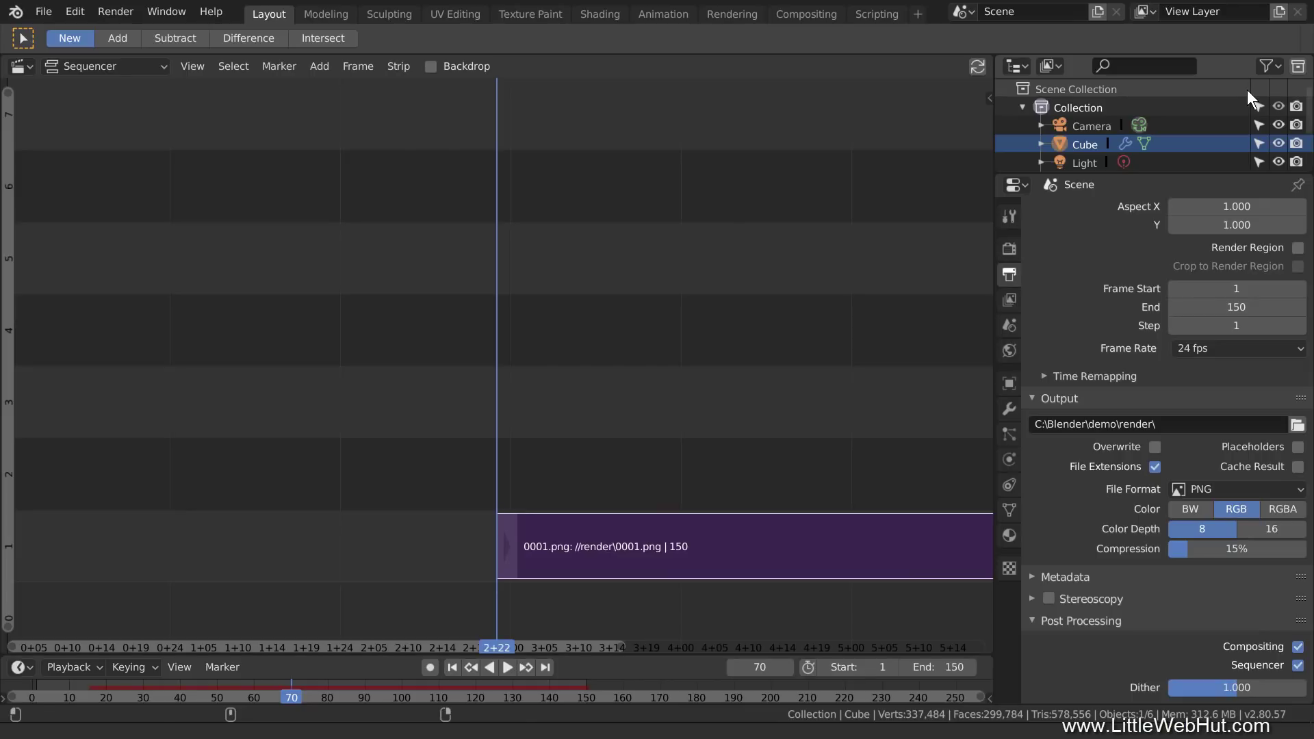
Step: Show the image strip's properties and set its start frame to 1
{"action": "key", "text": "shift+a"}
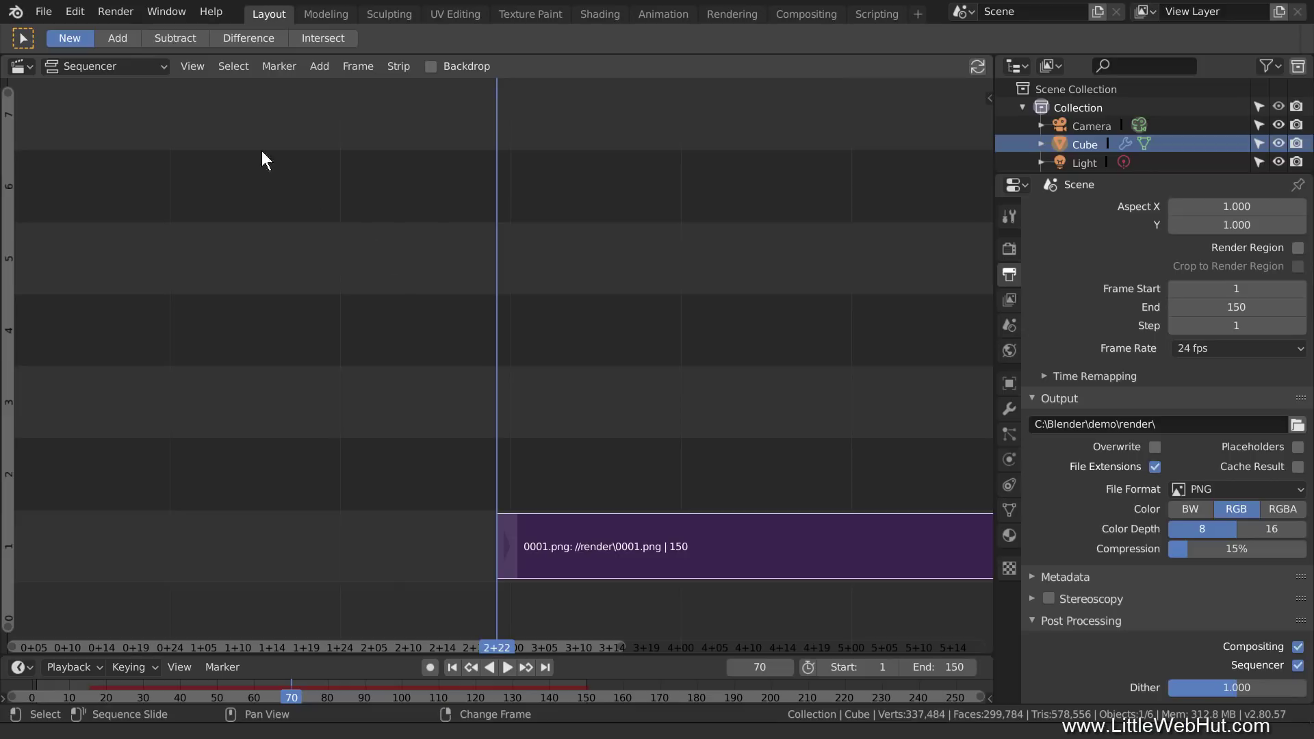
{"action": "left_click", "coordinate": [196, 66]}
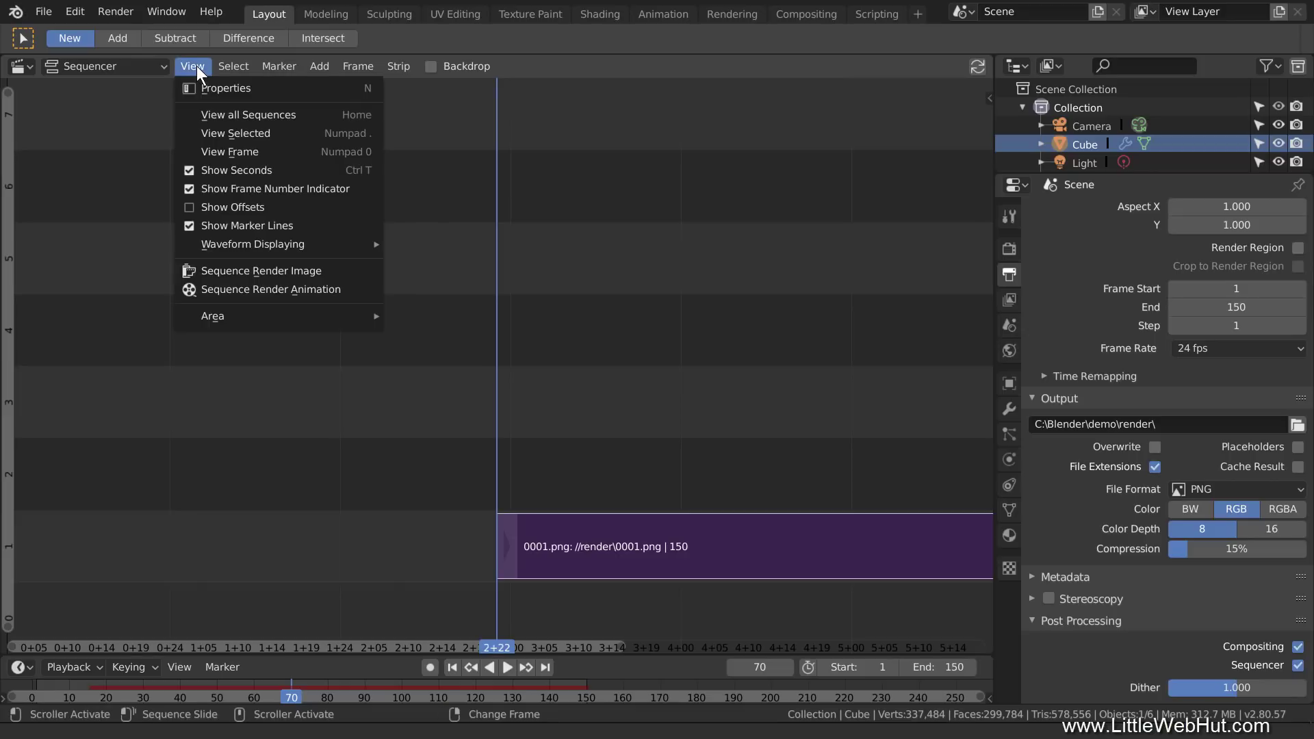
{"action": "left_click", "coordinate": [306, 87]}
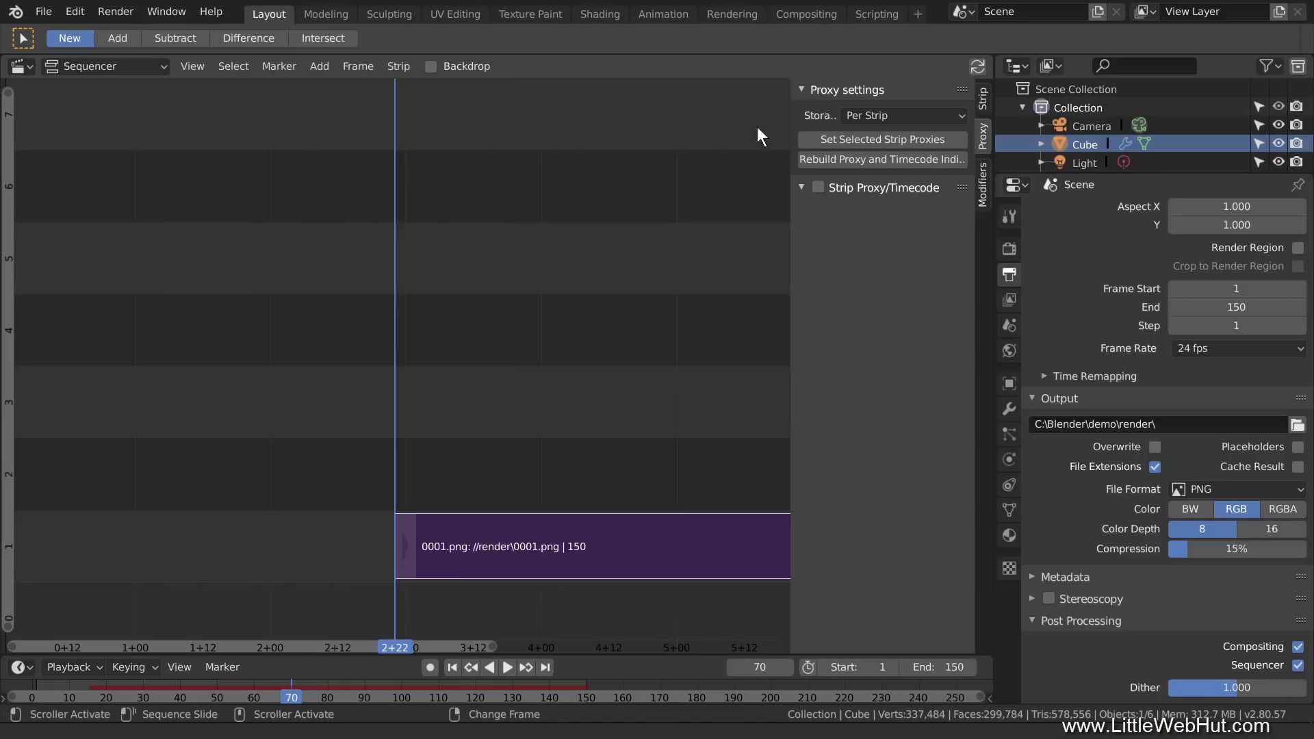
{"action": "left_click", "coordinate": [987, 93]}
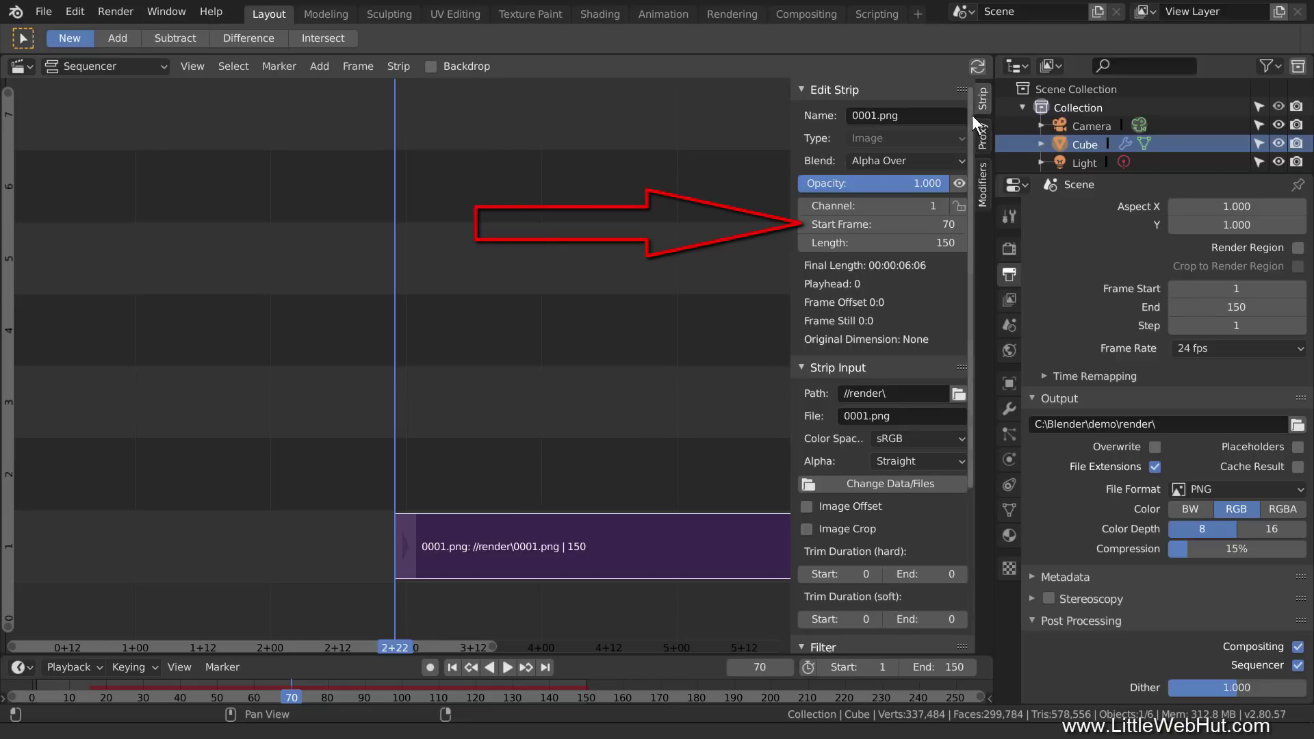
{"action": "left_click", "coordinate": [913, 226]}
{"action": "type", "text": "1"}
{"action": "key", "text": "Return"}
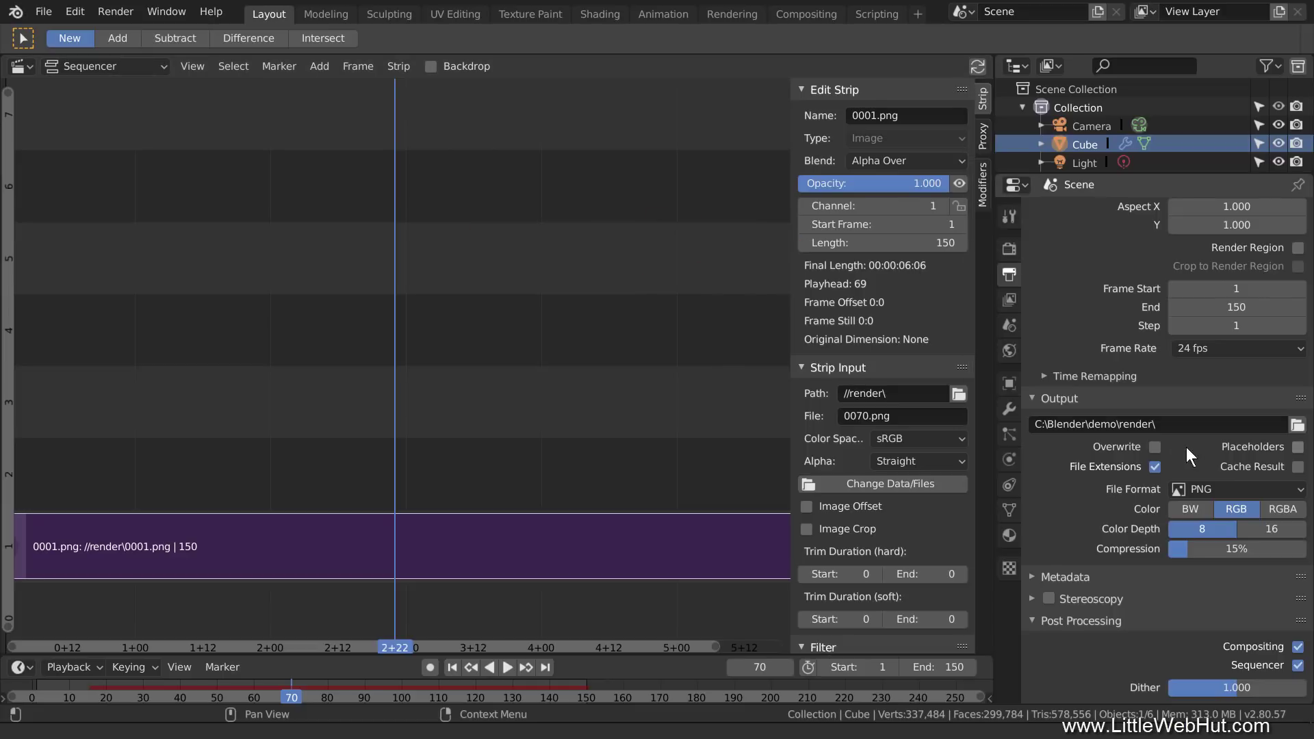
Step: Set the output file format to FFmpeg video and review the encoding, audio and post-processing settings
{"action": "left_click", "coordinate": [1251, 489]}
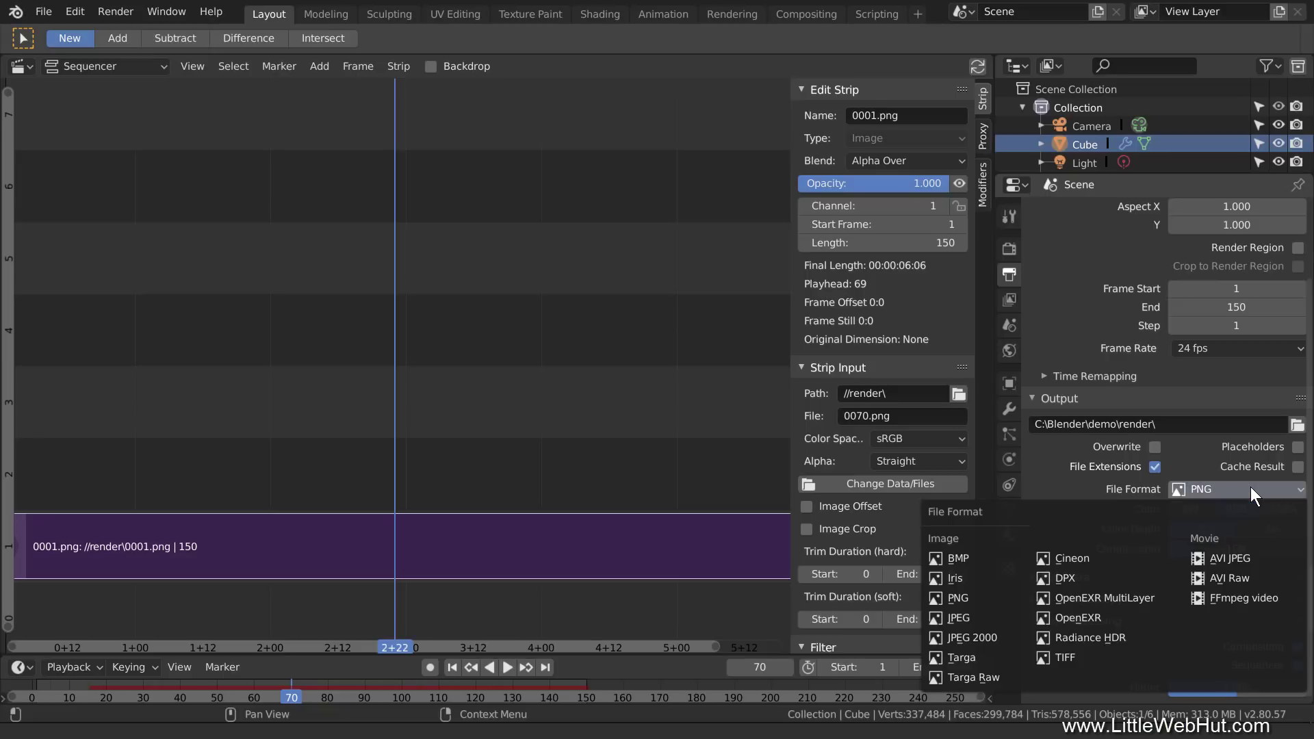
{"action": "left_click", "coordinate": [1250, 600]}
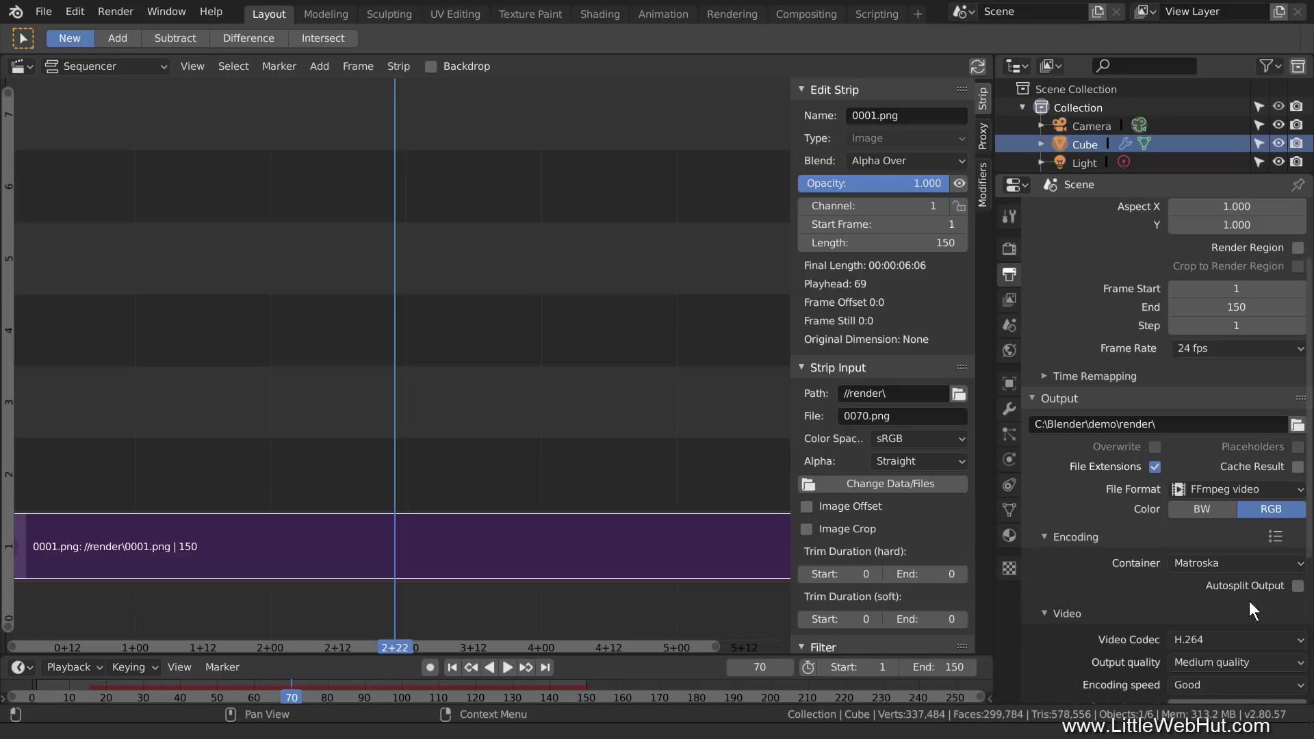
{"action": "scroll", "coordinate": [1249, 603], "scroll_direction": "down", "scroll_amount": 4}
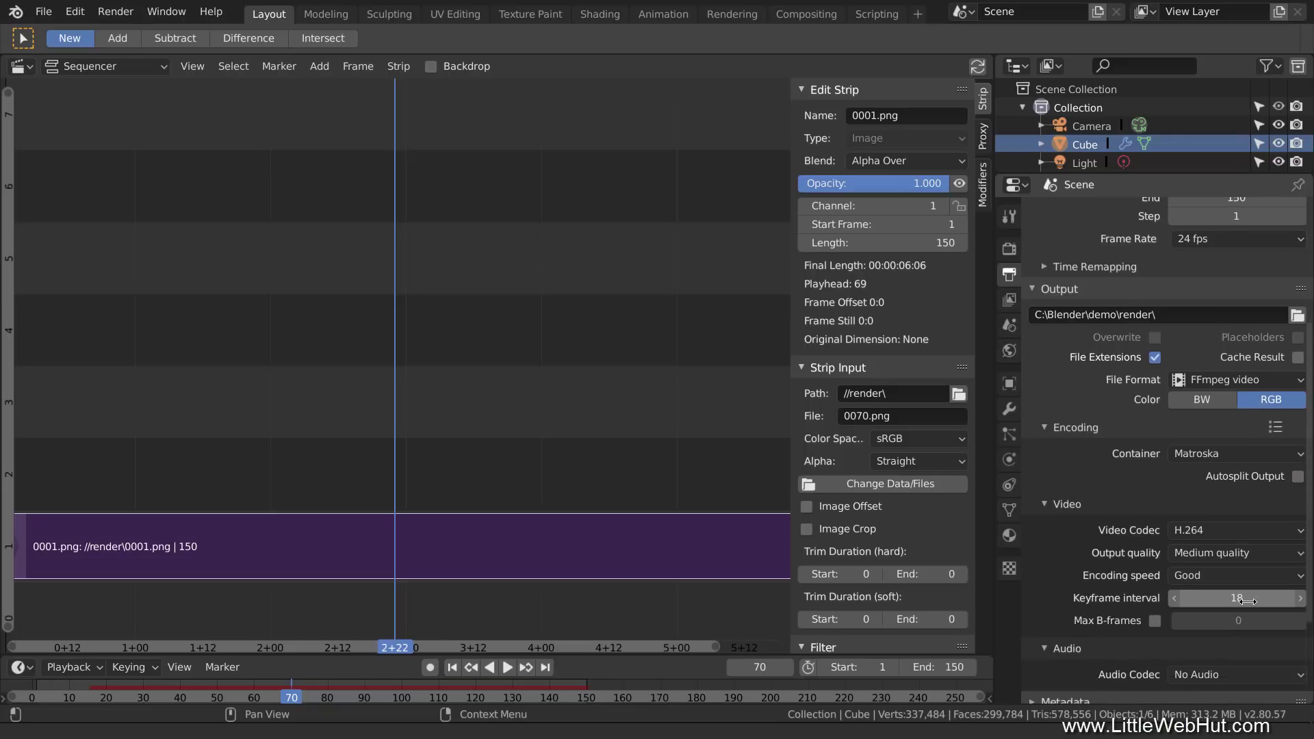
{"action": "scroll", "coordinate": [1245, 600], "scroll_direction": "down", "scroll_amount": 1}
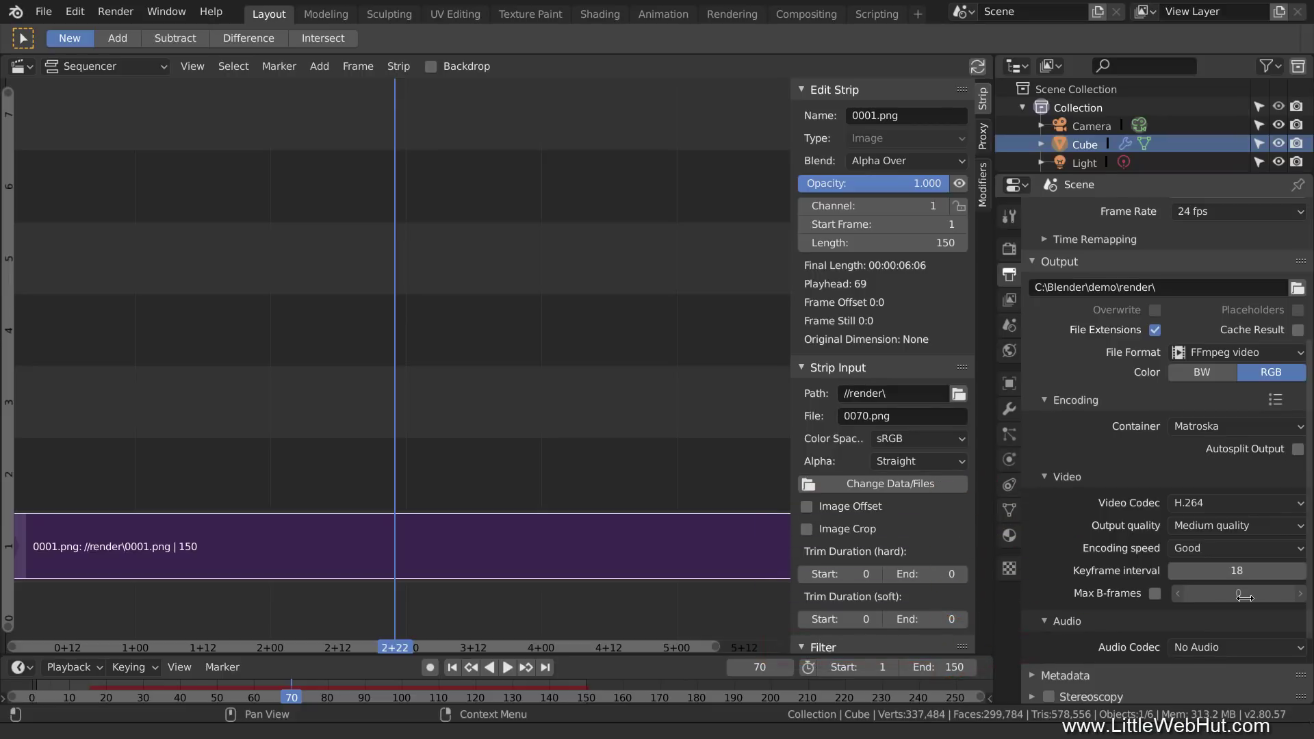
{"action": "scroll", "coordinate": [1244, 595], "scroll_direction": "down", "scroll_amount": 3}
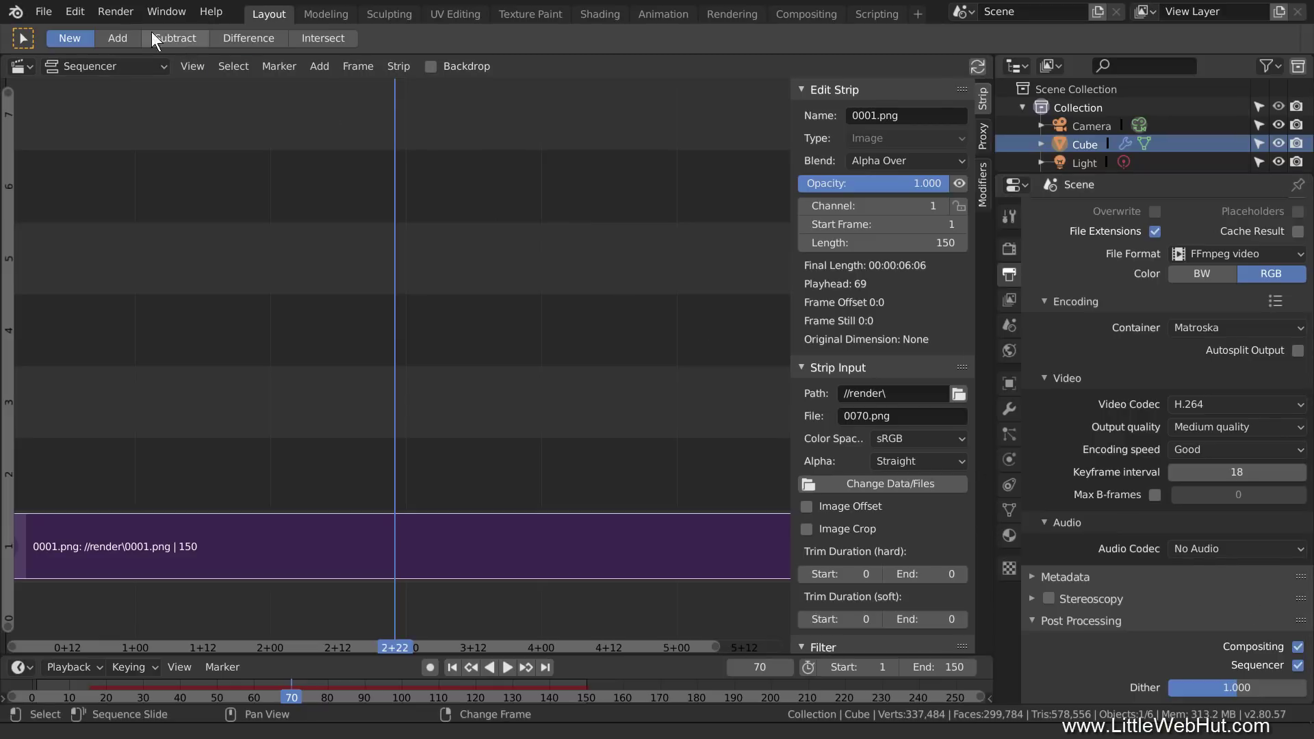
Step: Render the sequenced animation to video and open 0001-0150.mkv from the render folder in File Explorer
{"action": "left_click", "coordinate": [122, 12]}
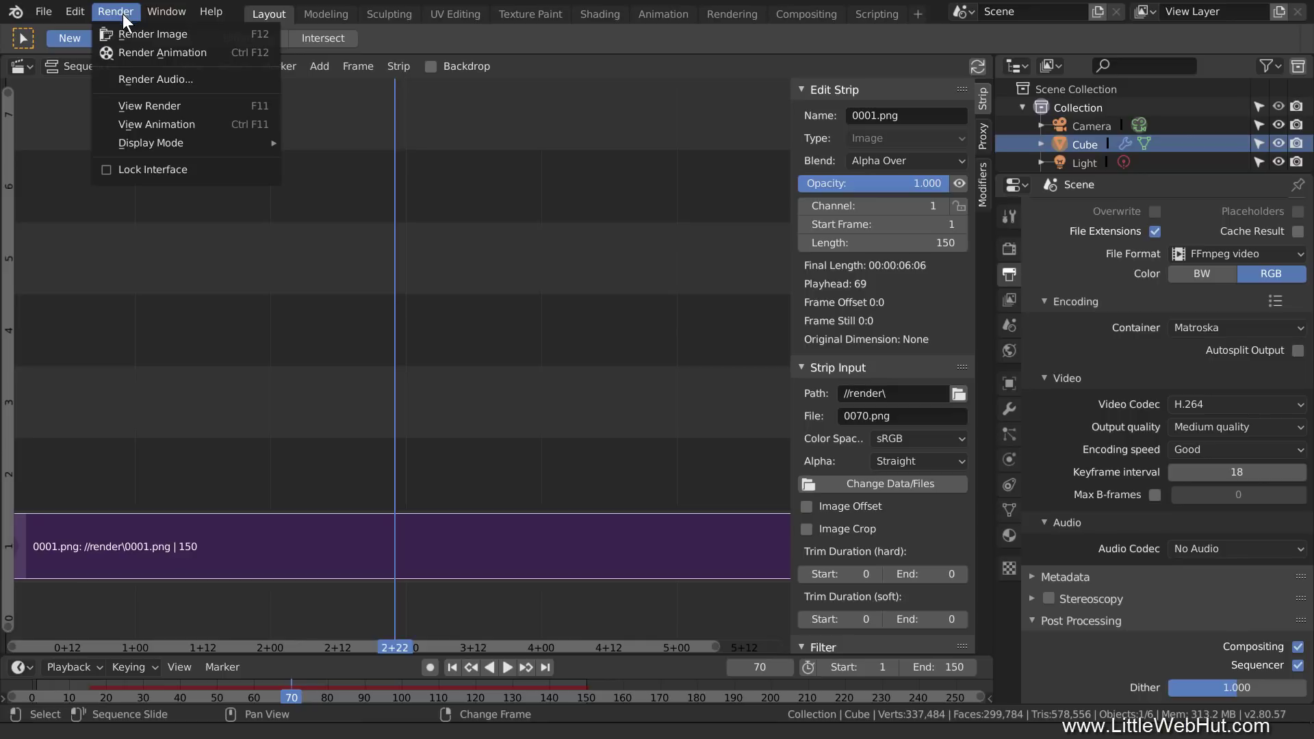
{"action": "left_click", "coordinate": [222, 54]}
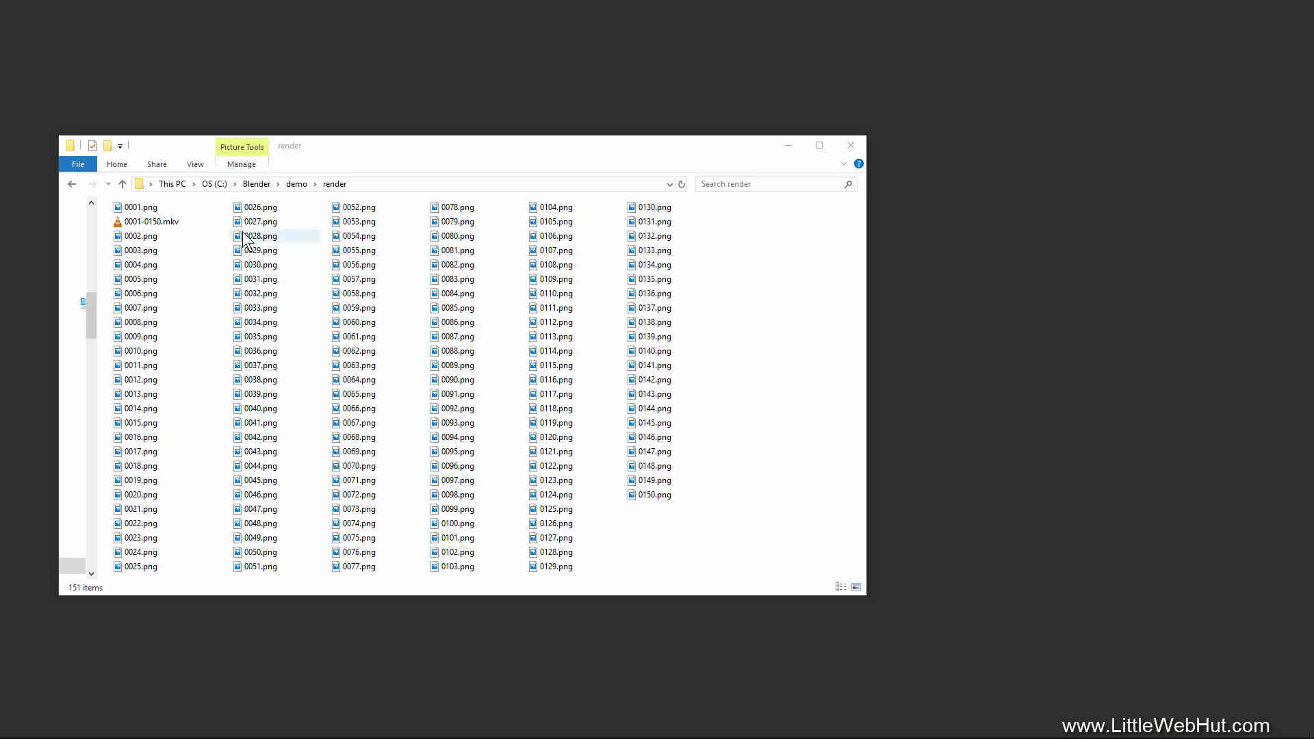
{"action": "left_click", "coordinate": [121, 222]}
{"action": "double_click", "coordinate": [122, 223]}
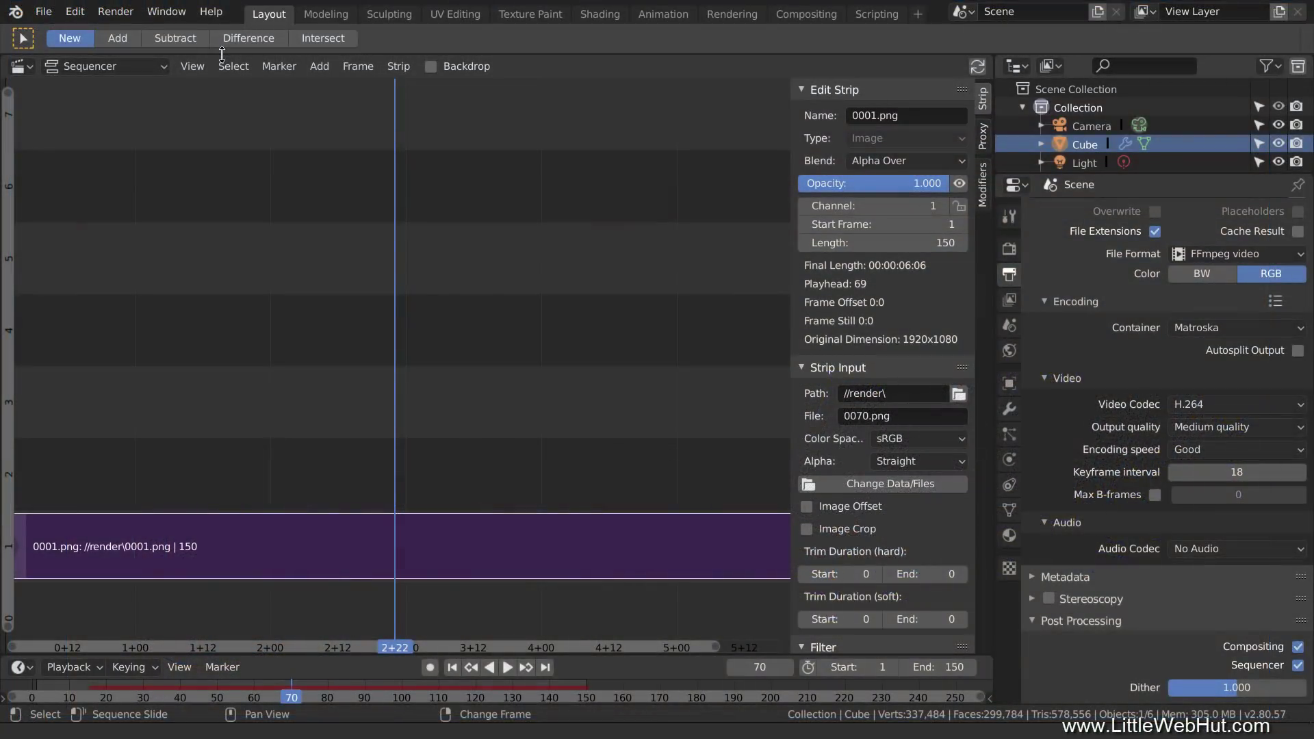
Step: Turn off Sequencer post-processing in Blender and set the output file format back to PNG
{"action": "left_click", "coordinate": [1295, 665]}
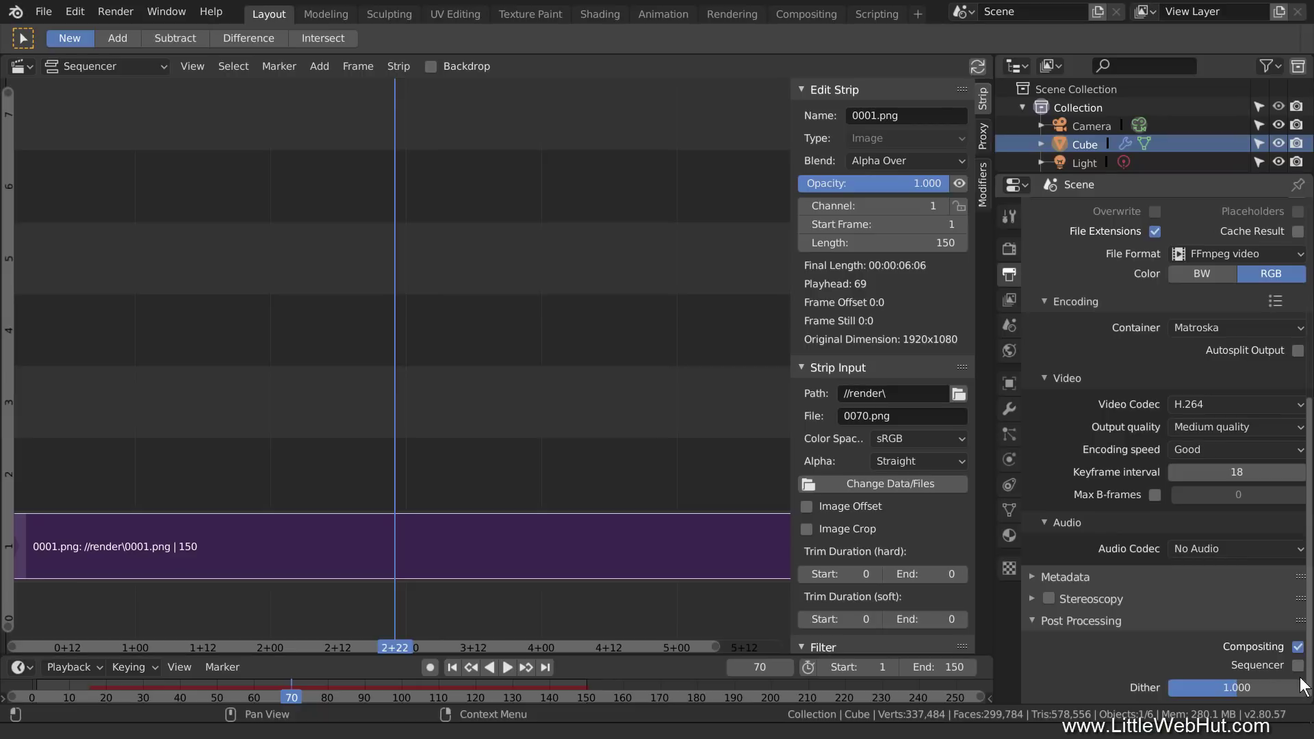
{"action": "left_click", "coordinate": [1243, 255]}
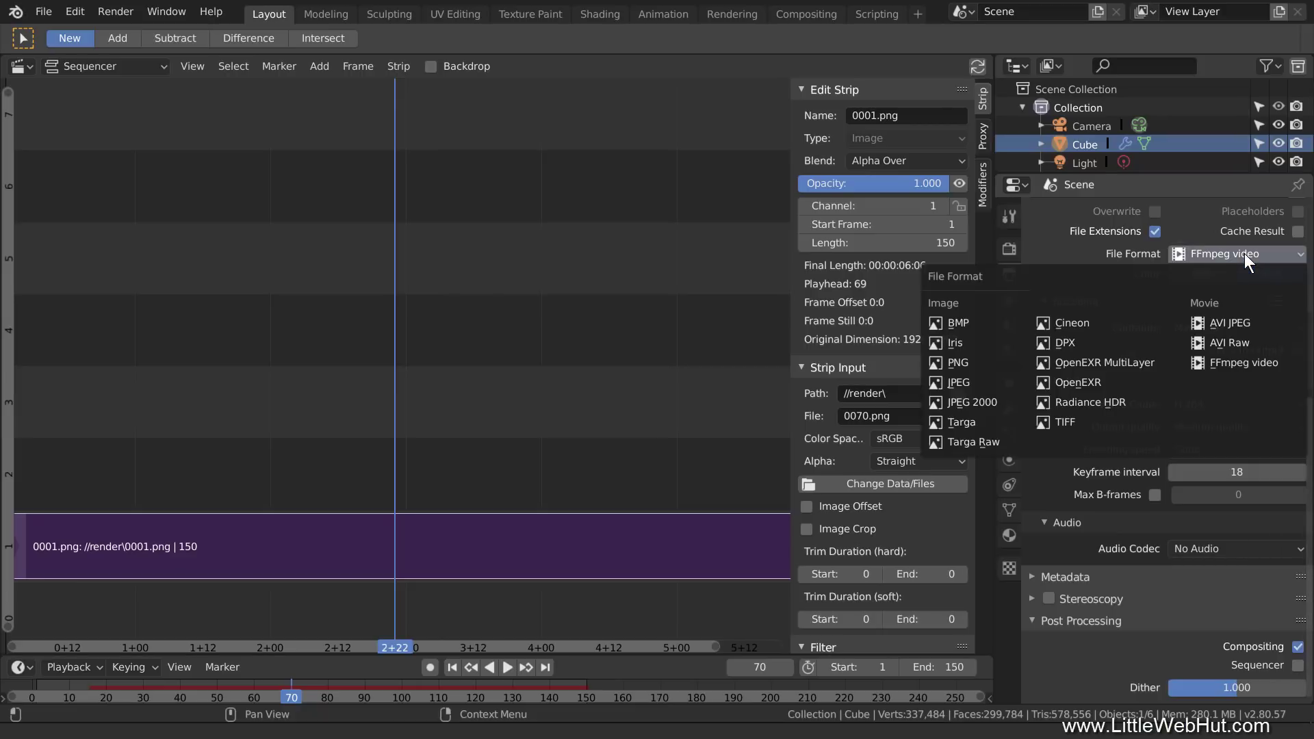
{"action": "left_click", "coordinate": [975, 363]}
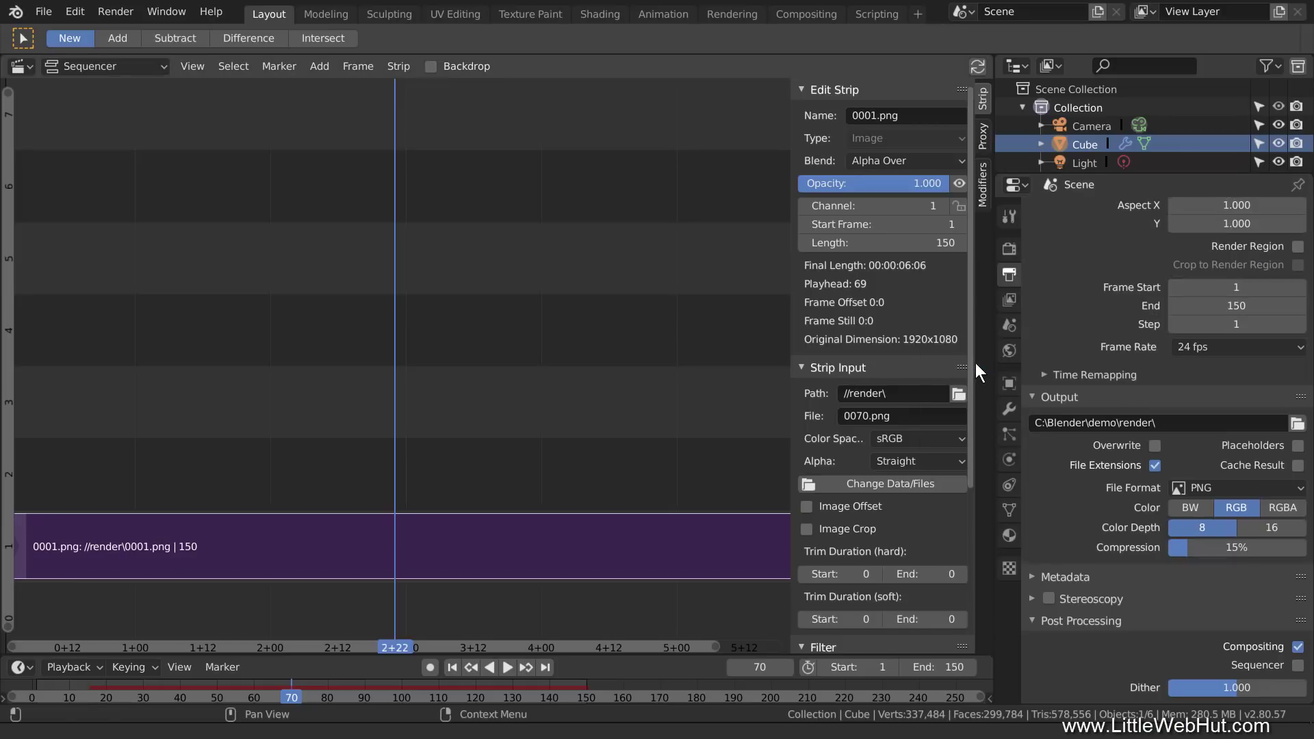